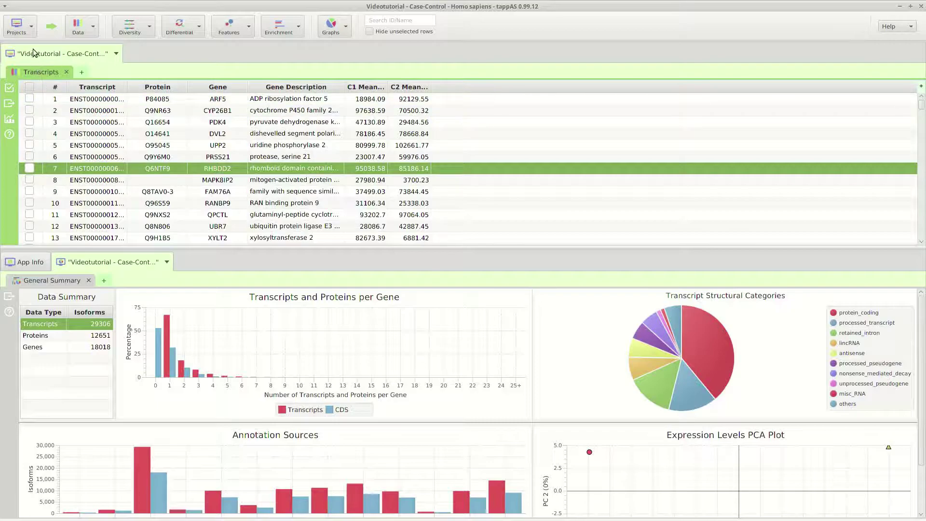
{"action": "left_click", "coordinate": [30, 29]}
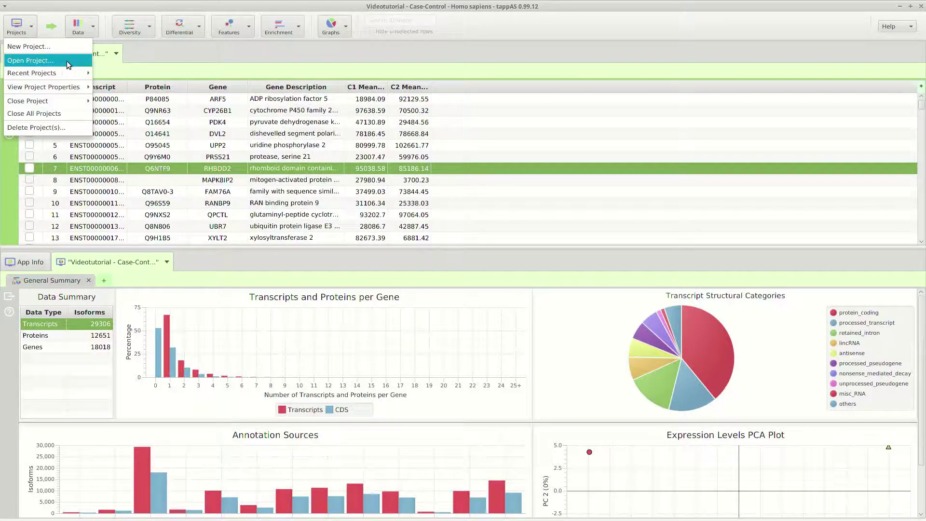
{"action": "left_click", "coordinate": [157, 59]}
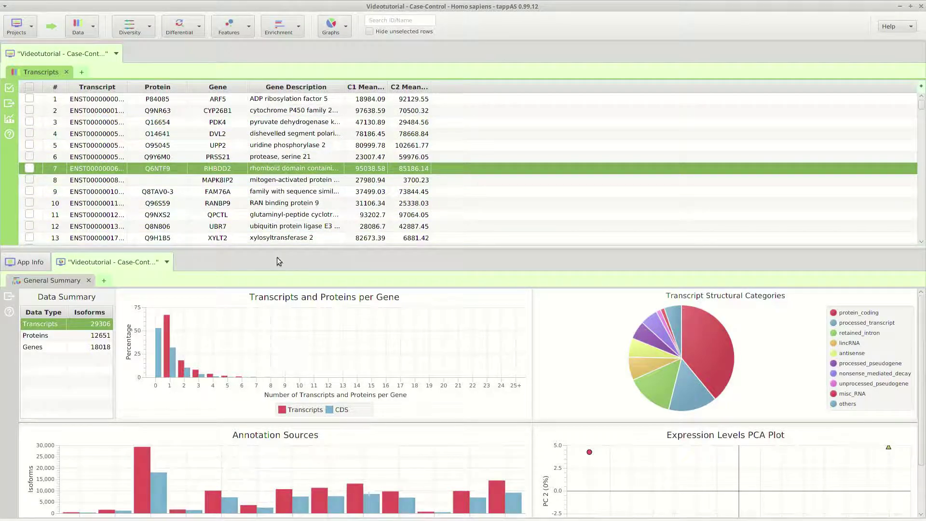
Step: Enlarge the data visualization pane and open the Genes Summary for the project
{"action": "left_click_drag", "start_coordinate": [278, 248], "coordinate": [271, 215]}
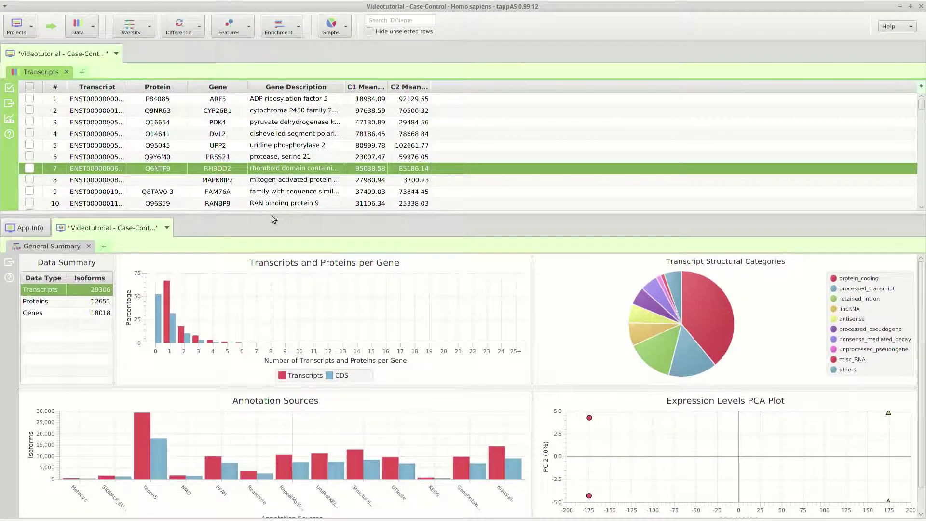
{"action": "left_click", "coordinate": [175, 247]}
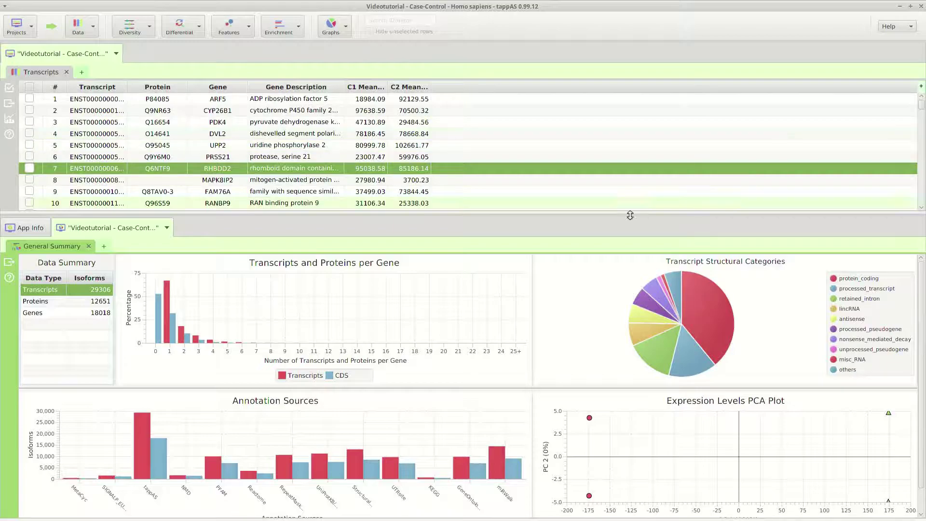
{"action": "left_click", "coordinate": [105, 247]}
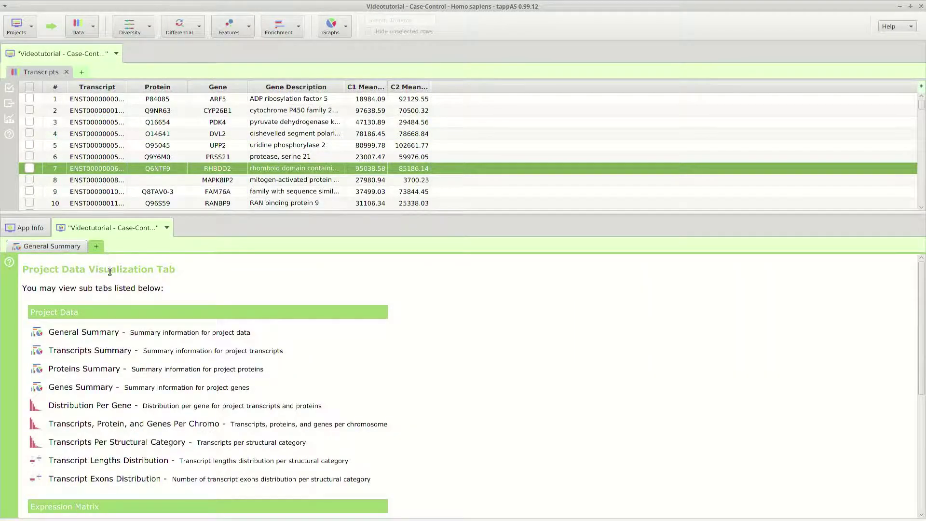
{"action": "scroll", "coordinate": [232, 345], "scroll_direction": "down", "scroll_amount": 3}
{"action": "scroll", "coordinate": [244, 345], "scroll_direction": "up", "scroll_amount": 3}
{"action": "left_click", "coordinate": [104, 388]}
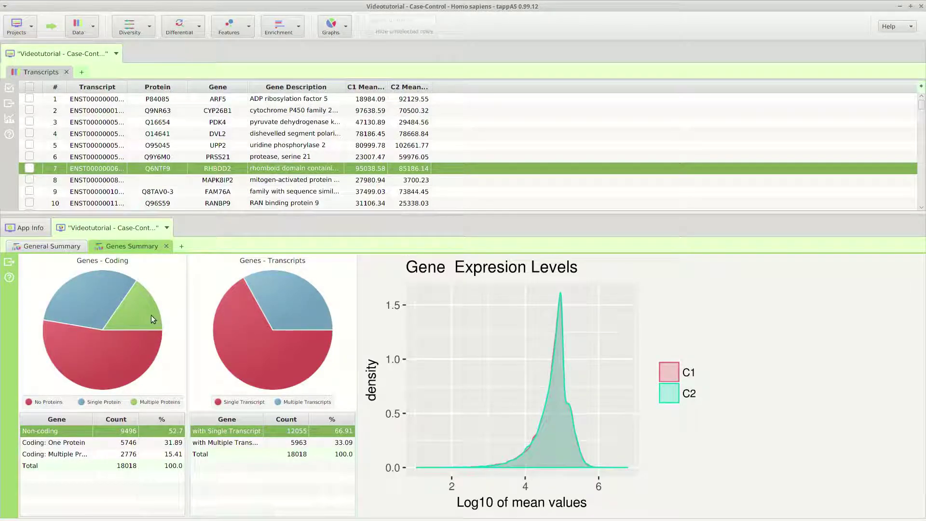
Step: Look over the gene coding and transcript charts, and open the Annotation Summary for the project's annotation features
{"action": "mouse_move", "coordinate": [151, 314]}
{"action": "mouse_move", "coordinate": [286, 304]}
{"action": "left_click", "coordinate": [181, 247]}
{"action": "scroll", "coordinate": [180, 311], "scroll_direction": "down", "scroll_amount": 3}
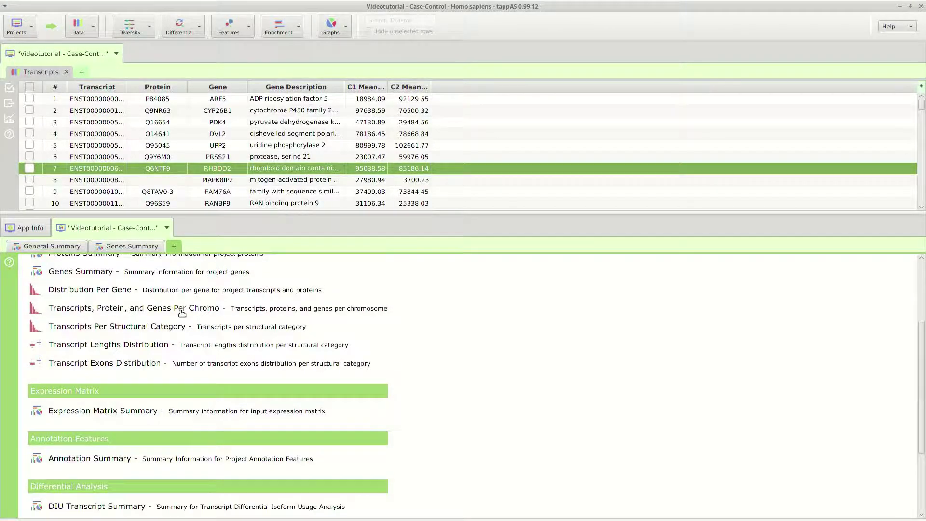
{"action": "left_click", "coordinate": [127, 459]}
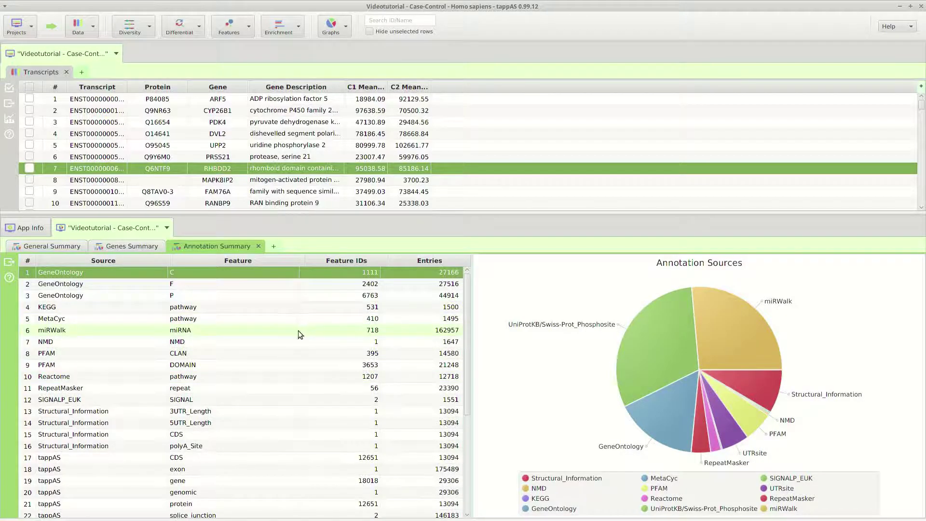
Step: Examine the miRWalk miRNA row, its available actions, and the source percentages in the Annotation Sources chart
{"action": "left_click", "coordinate": [134, 336]}
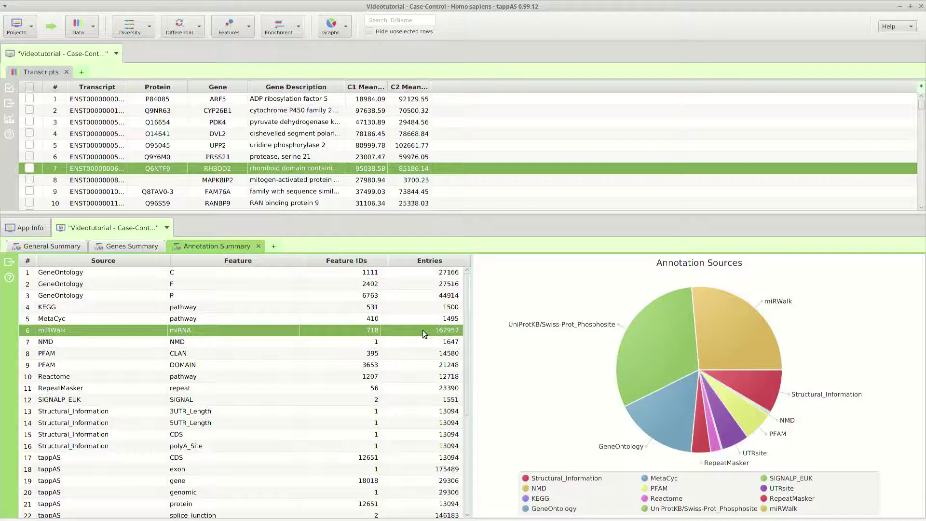
{"action": "right_click", "coordinate": [327, 333]}
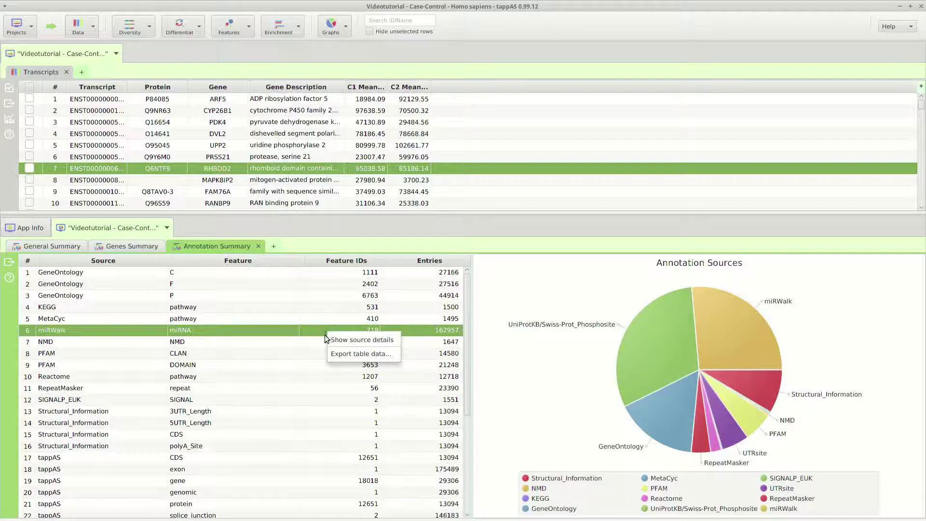
{"action": "left_click", "coordinate": [413, 330]}
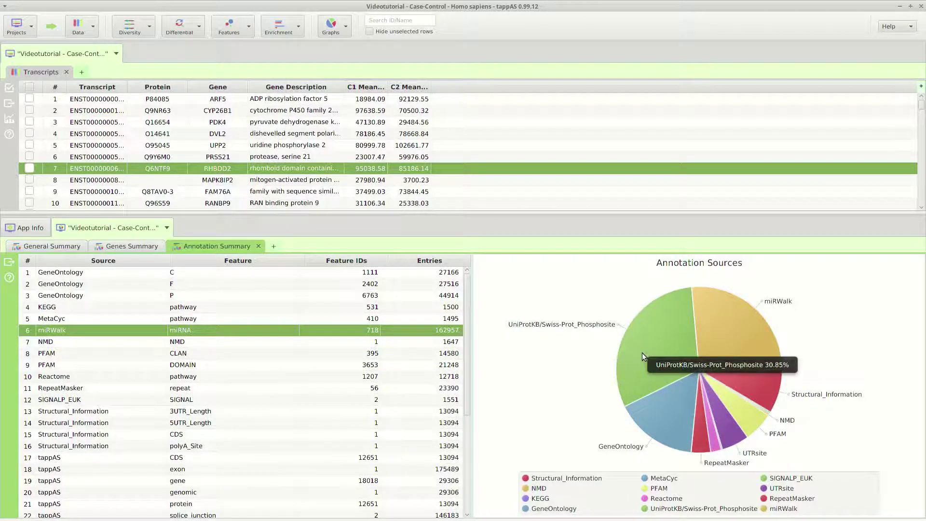
{"action": "mouse_move", "coordinate": [728, 326]}
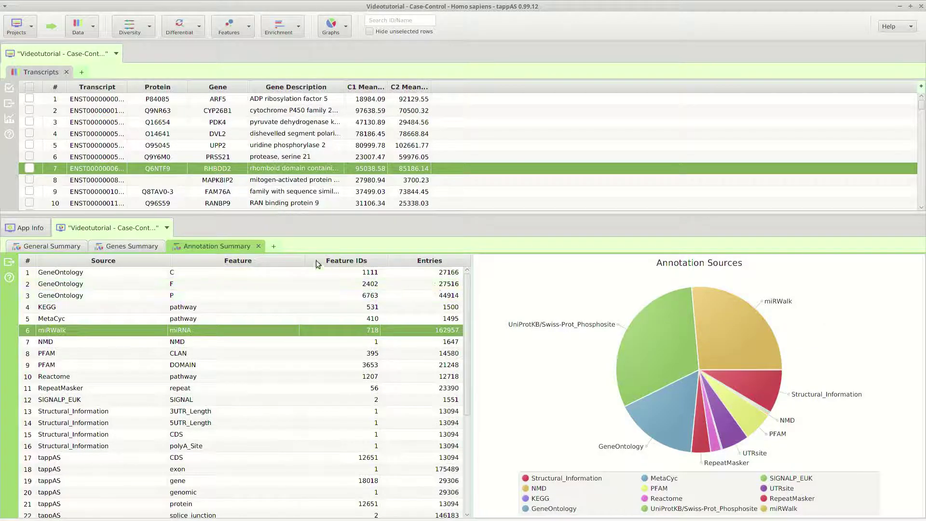
Step: Display the list of available project data visualizations and enlarge the transcripts table pane
{"action": "left_click", "coordinate": [271, 247]}
{"action": "scroll", "coordinate": [242, 369], "scroll_direction": "up", "scroll_amount": 4}
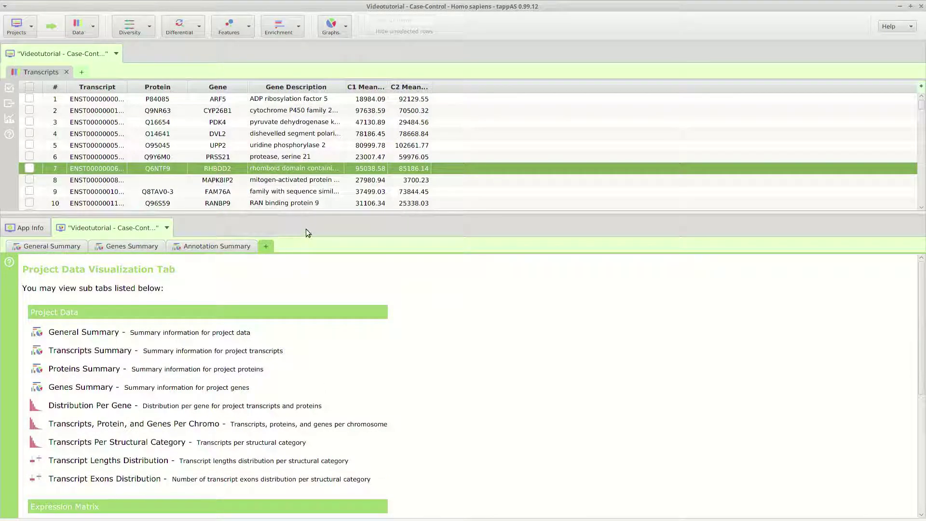
{"action": "left_click_drag", "start_coordinate": [307, 213], "coordinate": [307, 283]}
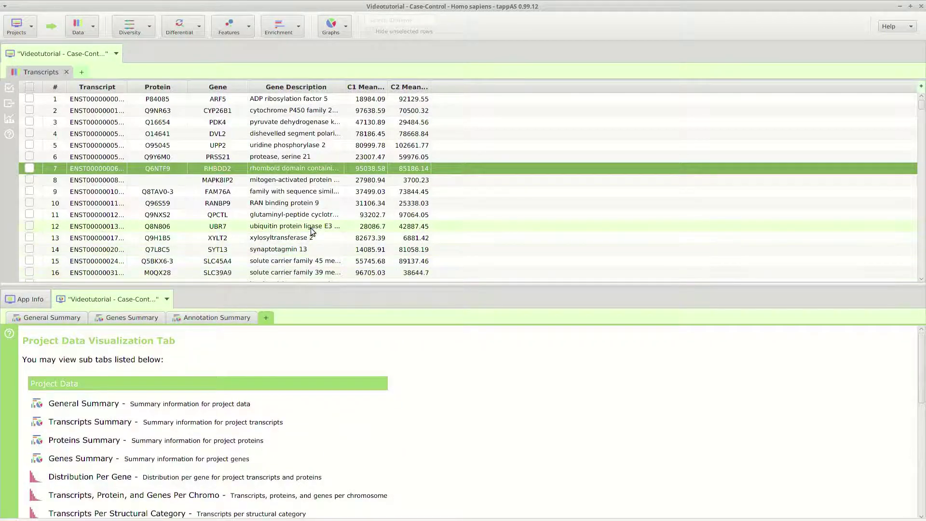
Step: Look at the available project data views, return to the Transcripts table and select the RHBDD2 row
{"action": "left_click", "coordinate": [310, 227]}
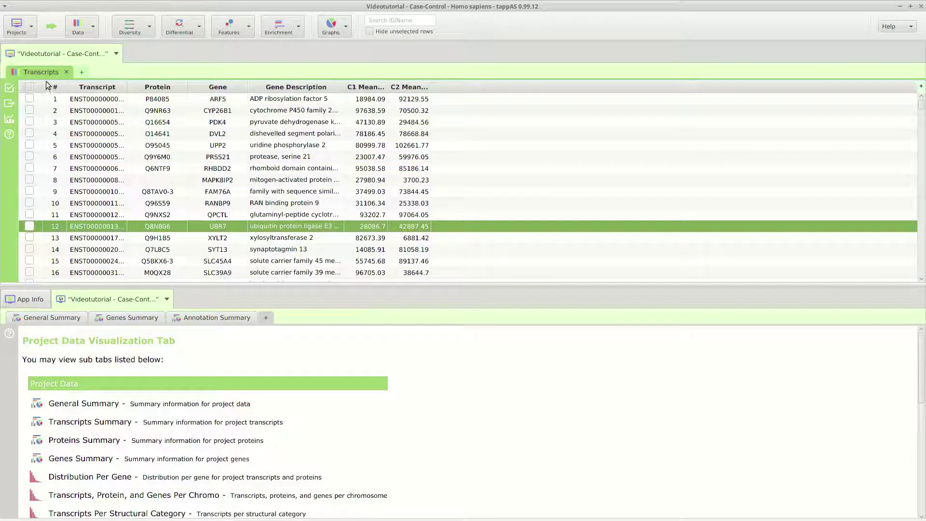
{"action": "left_click", "coordinate": [80, 73]}
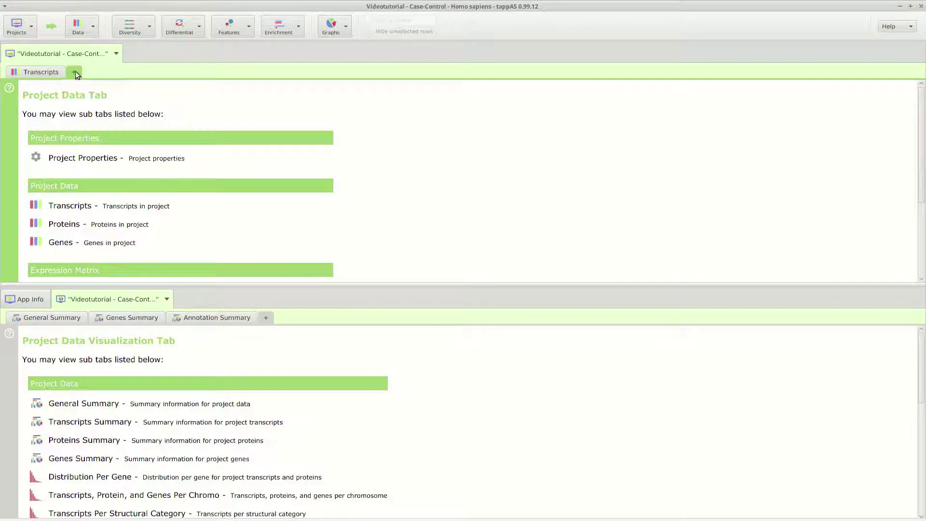
{"action": "left_click", "coordinate": [44, 73]}
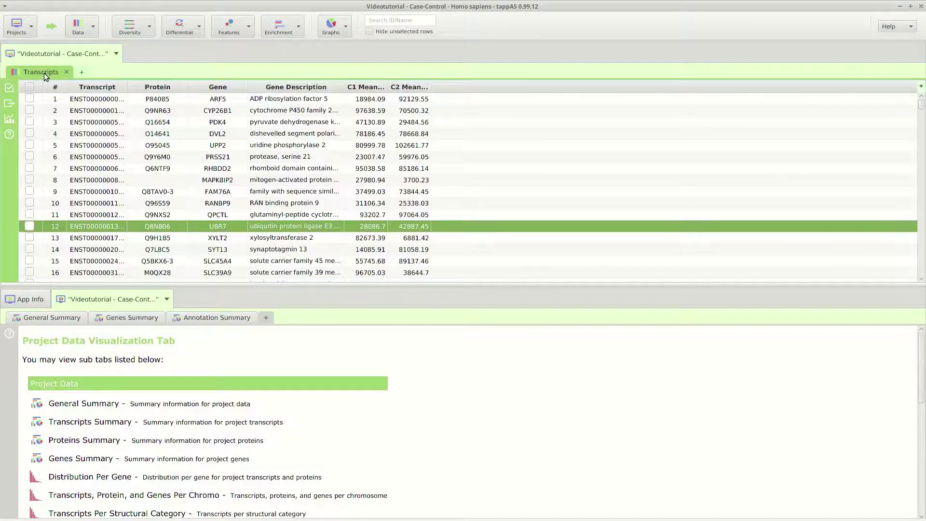
{"action": "left_click", "coordinate": [231, 170]}
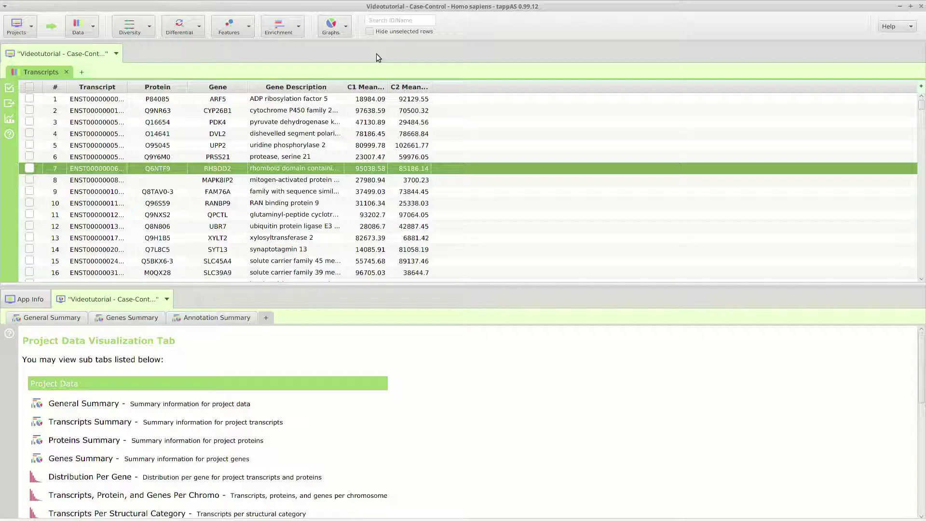
Step: Search the transcripts table for the gene KIF1B
{"action": "left_click", "coordinate": [400, 21]}
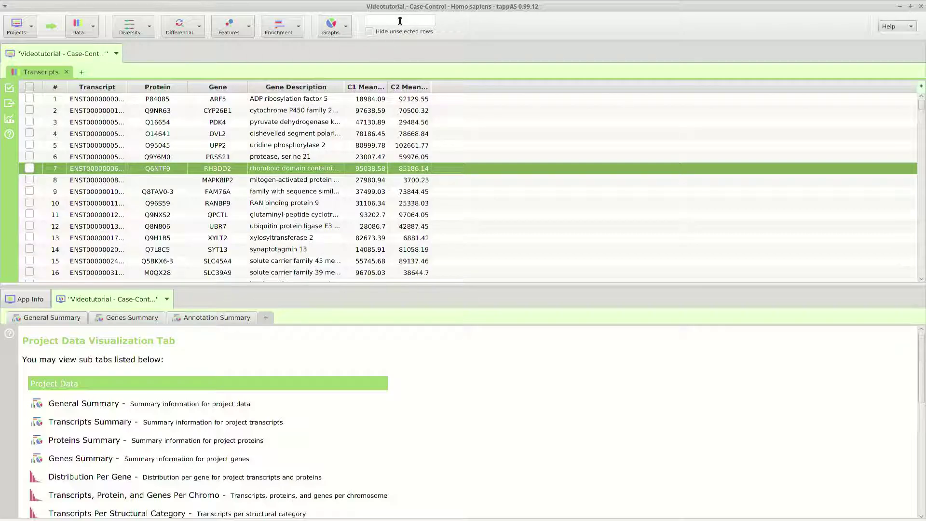
{"action": "type", "text": "KIF1"}
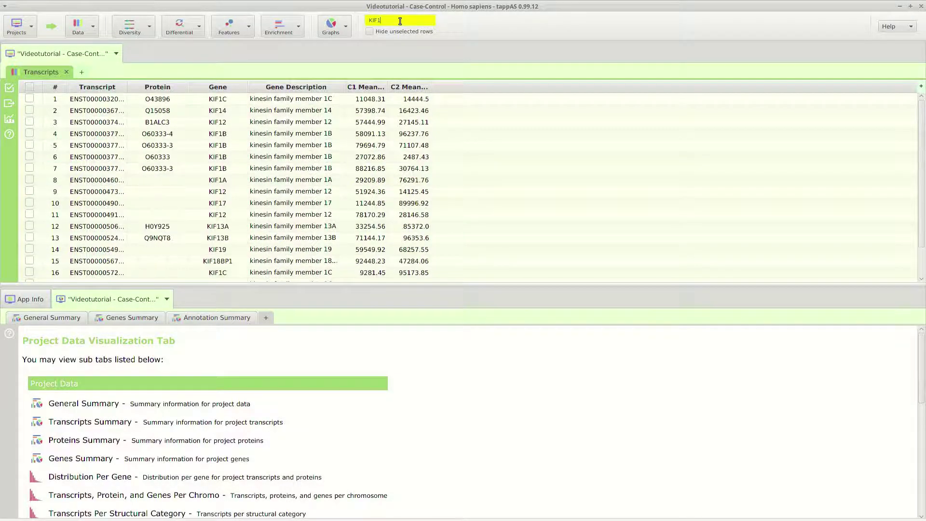
{"action": "type", "text": "B"}
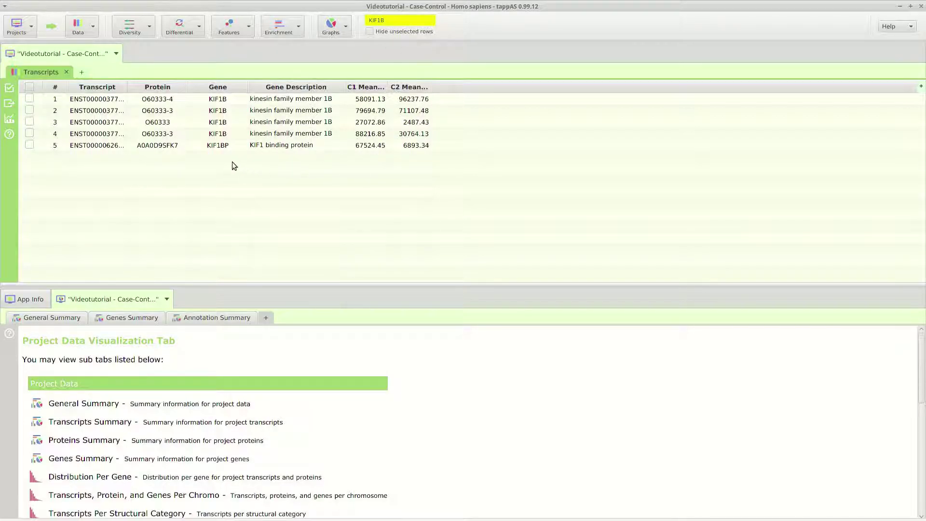
Step: Show the gene data visualization for the second KIF1B transcript and enlarge its pane to nearly the full window height
{"action": "left_click", "coordinate": [195, 111]}
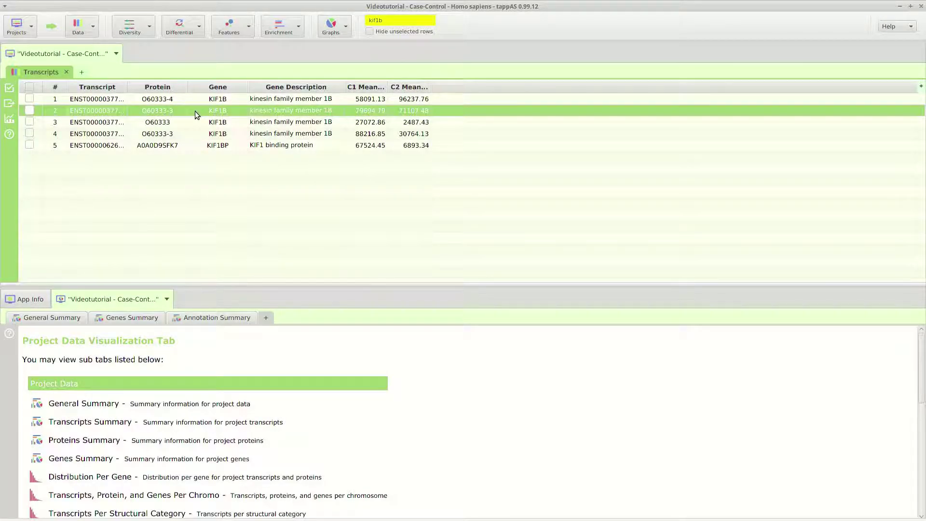
{"action": "right_click", "coordinate": [195, 111]}
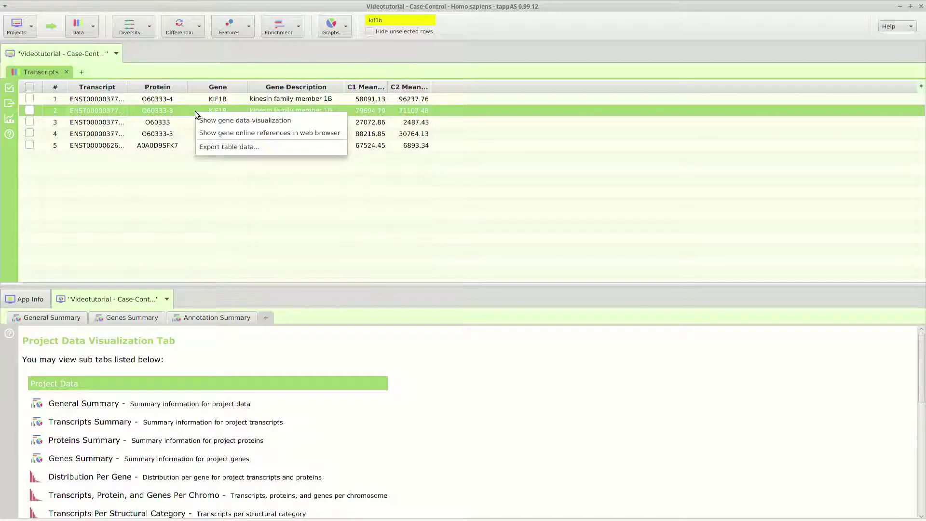
{"action": "left_click", "coordinate": [299, 121]}
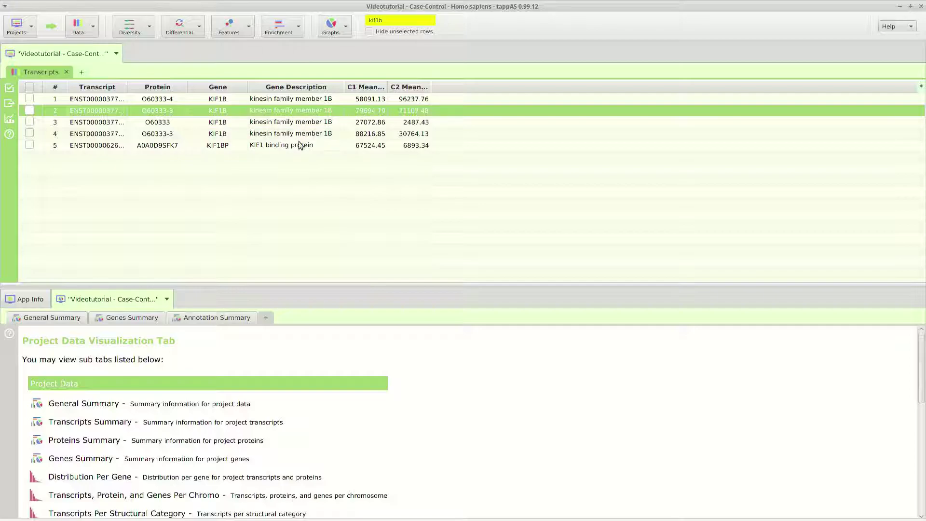
{"action": "left_click_drag", "start_coordinate": [291, 284], "coordinate": [299, 31]}
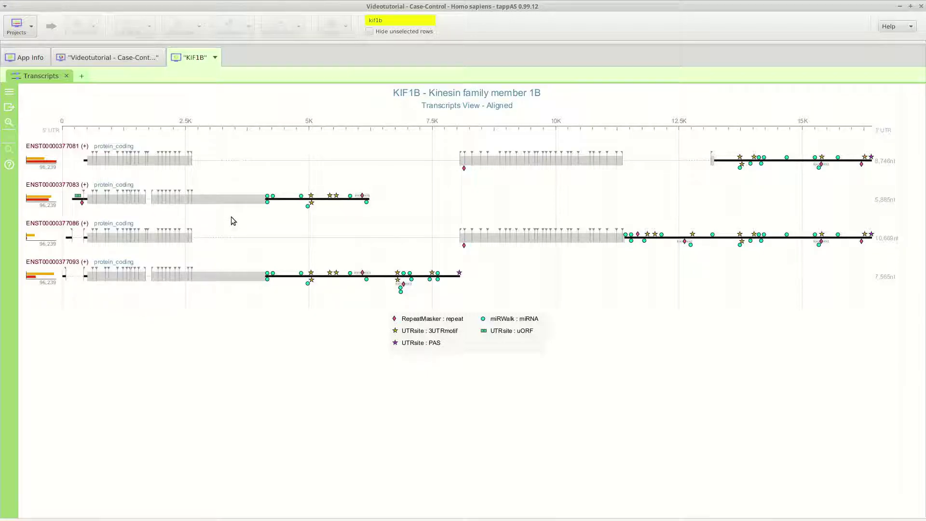
Step: Open the annotation features filter for the KIF1B transcripts view and expand UTRsite, RepeatMasker and miRWalk
{"action": "mouse_move", "coordinate": [236, 200]}
{"action": "mouse_move", "coordinate": [67, 225]}
{"action": "mouse_move", "coordinate": [166, 234]}
{"action": "mouse_move", "coordinate": [461, 276]}
{"action": "left_click", "coordinate": [10, 95]}
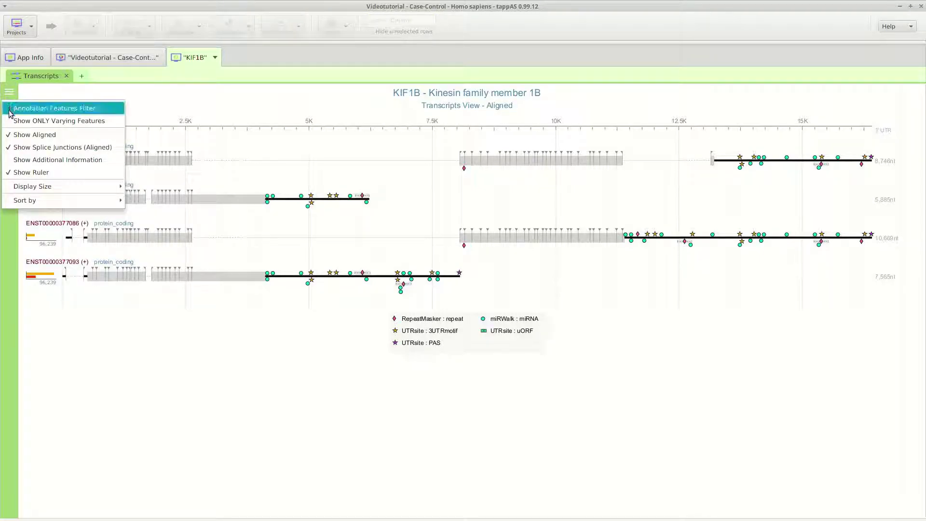
{"action": "mouse_move", "coordinate": [70, 183]}
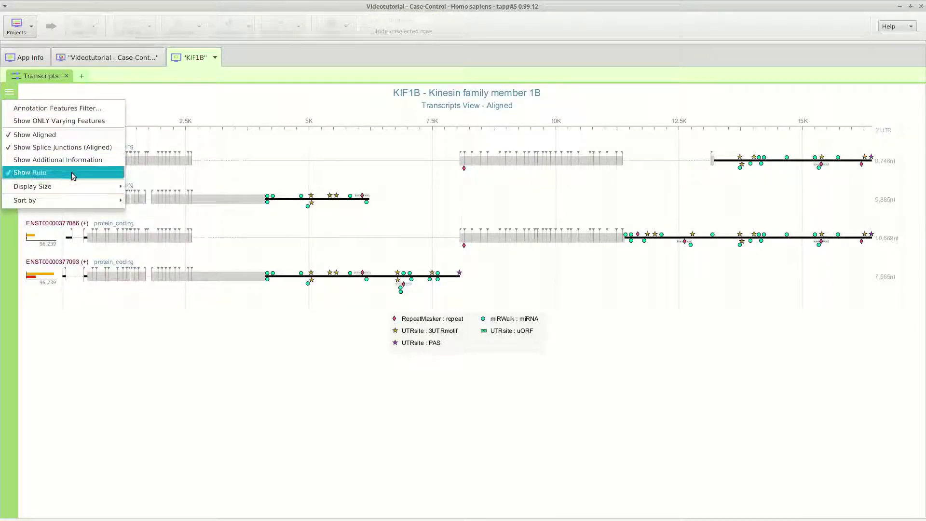
{"action": "left_click", "coordinate": [110, 111]}
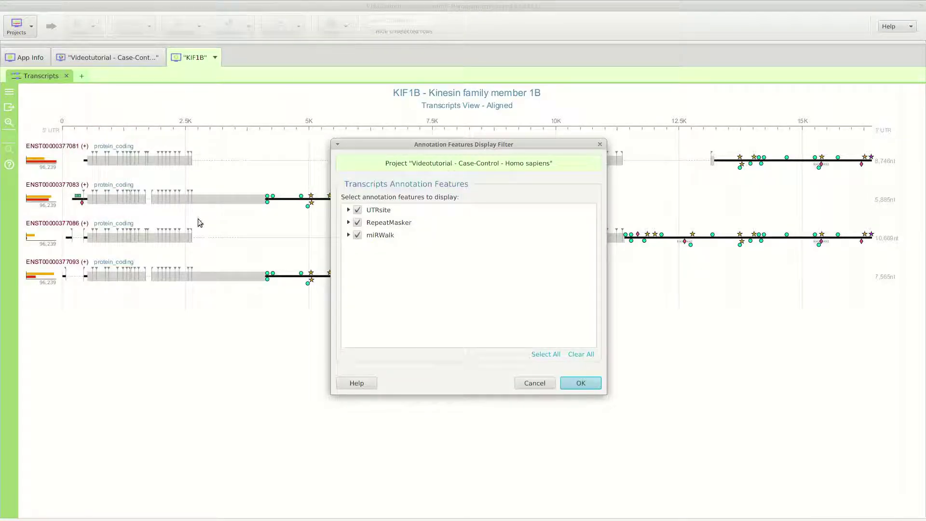
{"action": "left_click", "coordinate": [348, 235]}
{"action": "left_click", "coordinate": [349, 223]}
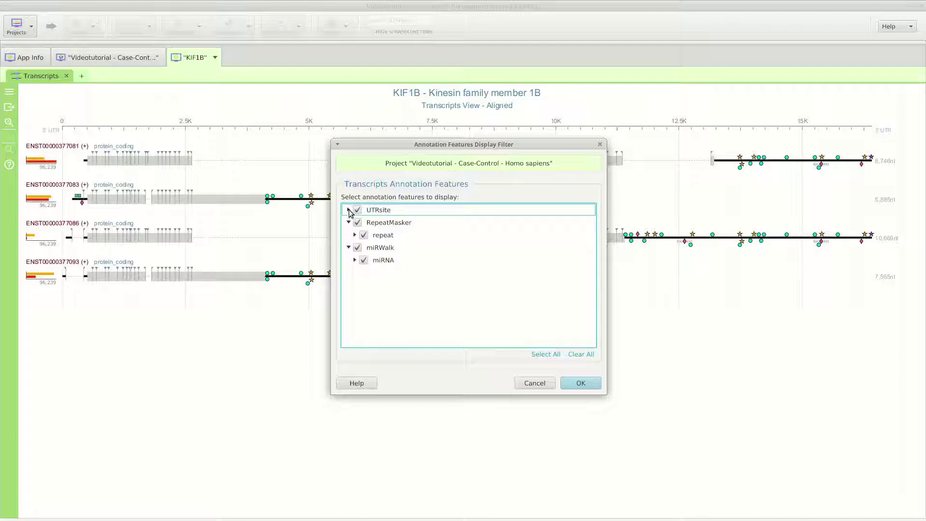
{"action": "left_click", "coordinate": [348, 210]}
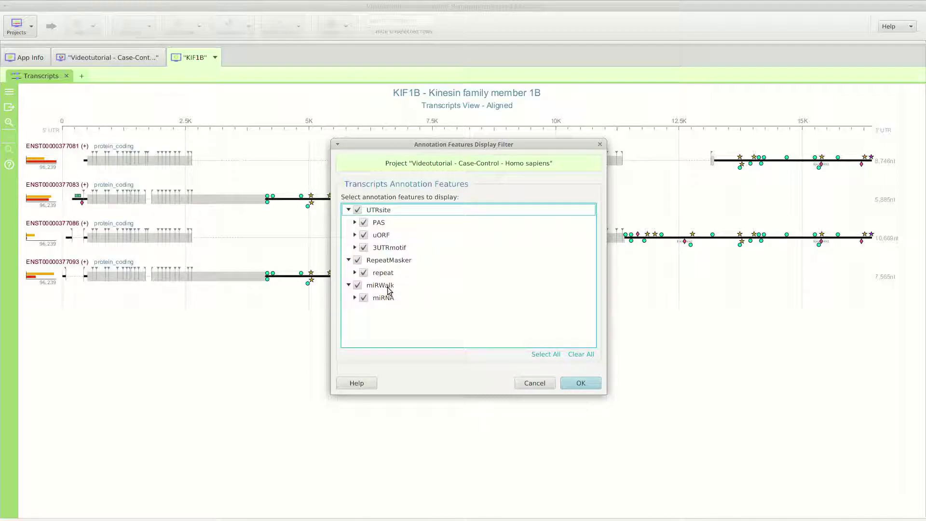
Step: Clear all annotation features, enable only miRWalk with its miRNA features, and apply the filter
{"action": "left_click", "coordinate": [357, 260]}
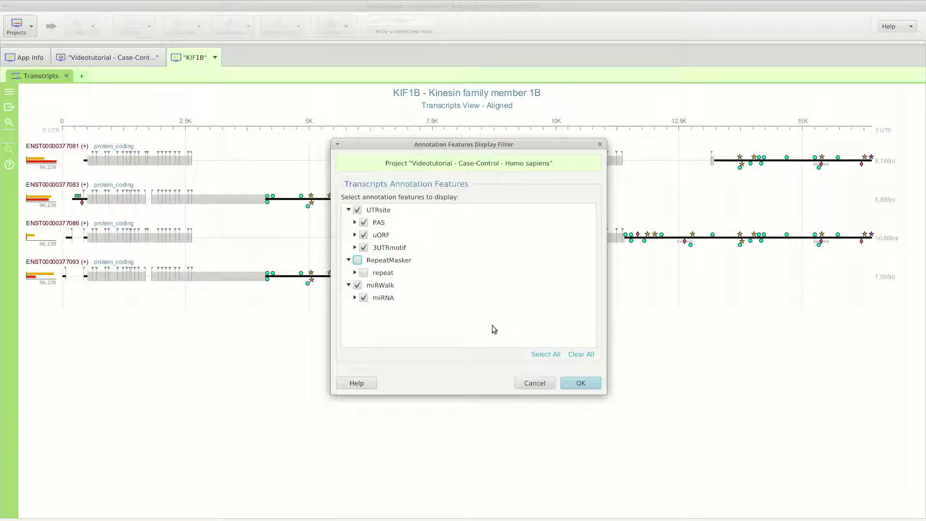
{"action": "left_click", "coordinate": [576, 355]}
{"action": "left_click", "coordinate": [357, 285]}
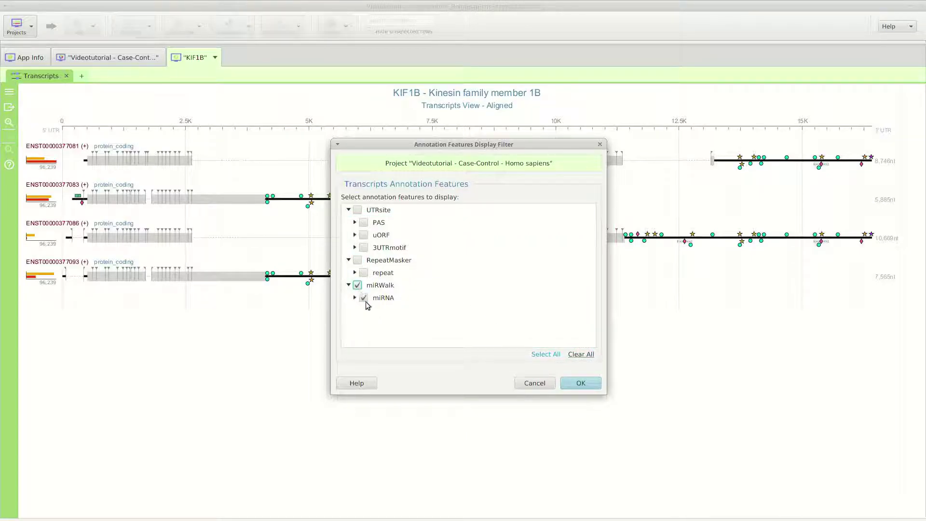
{"action": "left_click", "coordinate": [581, 383]}
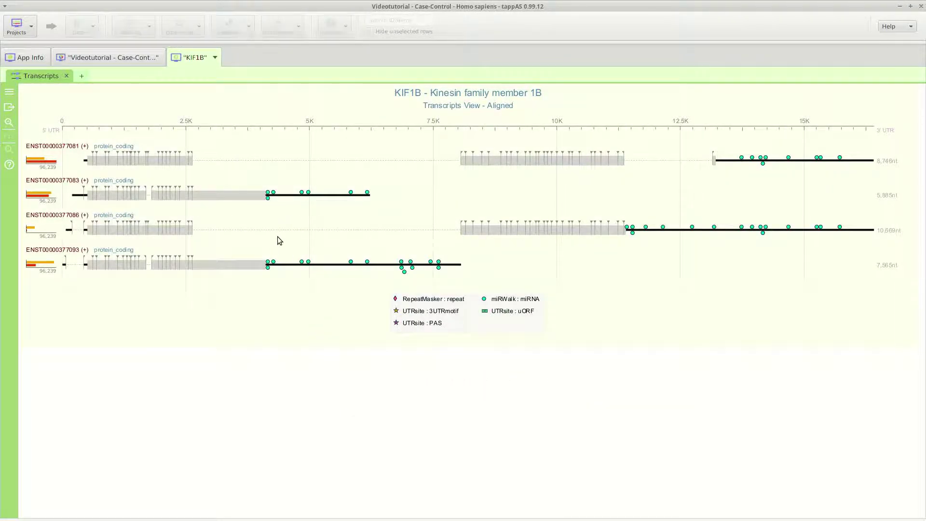
Step: Open the Proteins annotation visualization for KIF1B
{"action": "left_click", "coordinate": [81, 76]}
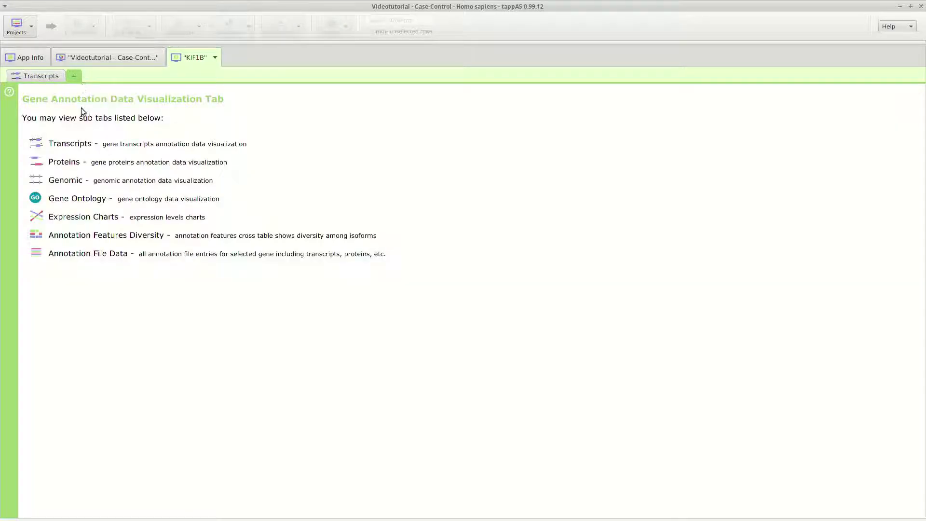
{"action": "left_click", "coordinate": [62, 162]}
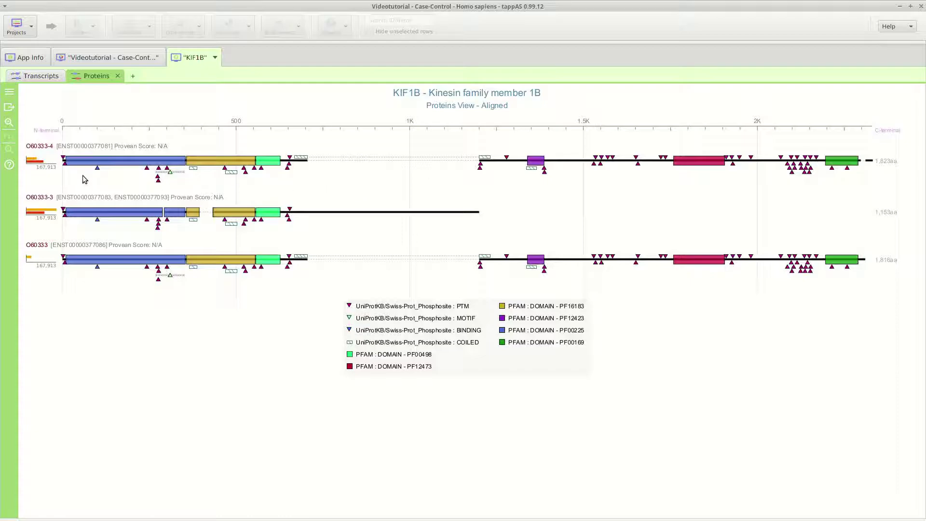
Step: Inspect the aligned KIF1B protein features and sort the proteins by PROVEAN Score
{"action": "mouse_move", "coordinate": [82, 217]}
{"action": "mouse_move", "coordinate": [352, 215]}
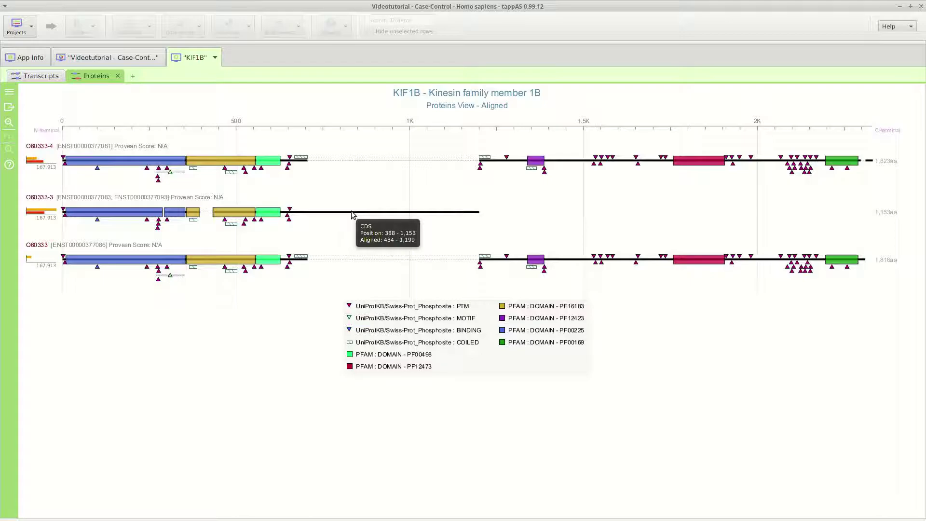
{"action": "mouse_move", "coordinate": [289, 223]}
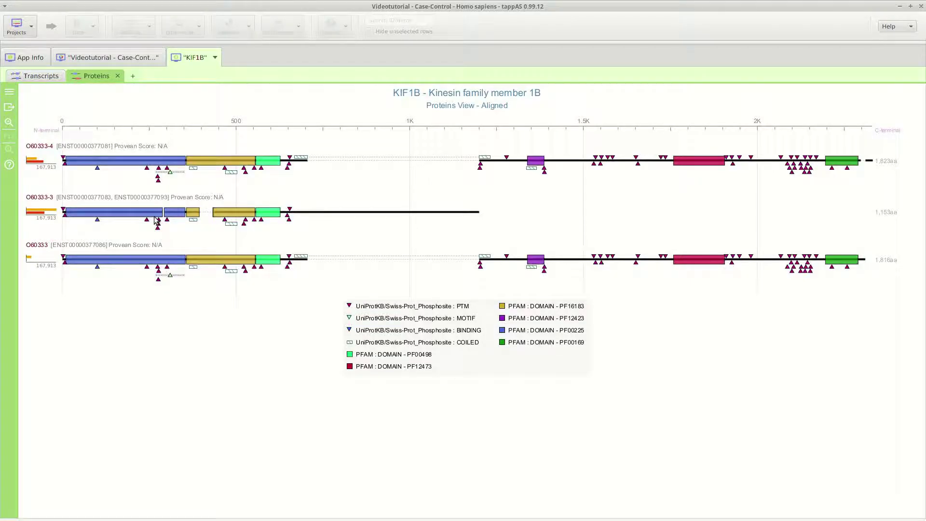
{"action": "mouse_move", "coordinate": [155, 220]}
{"action": "left_click", "coordinate": [9, 92]}
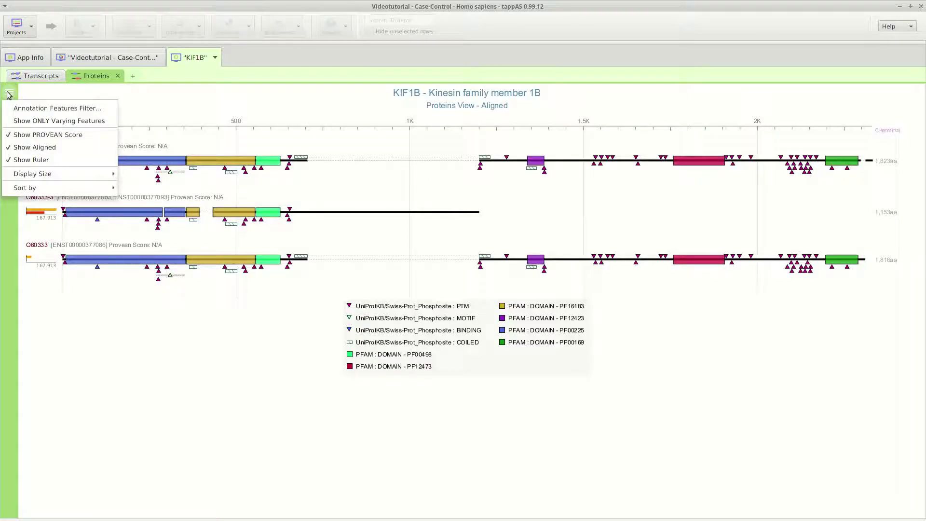
{"action": "mouse_move", "coordinate": [38, 189]}
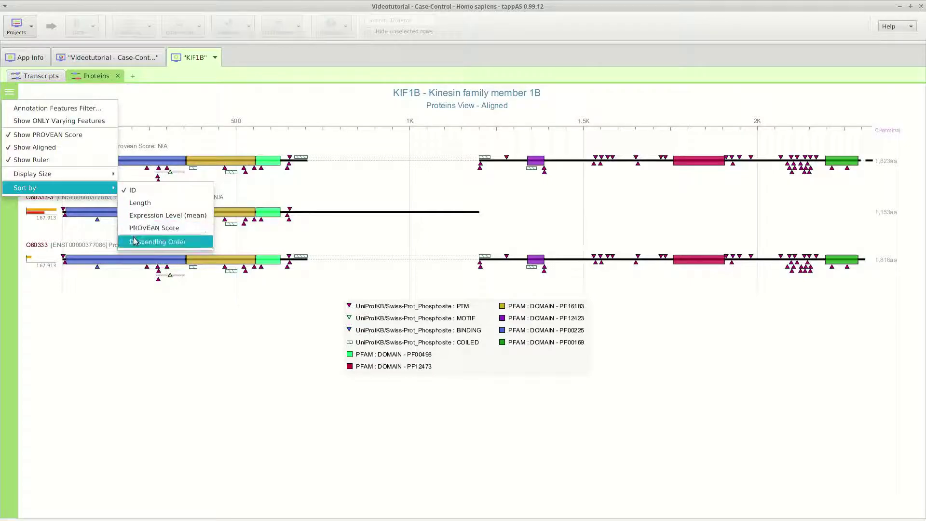
{"action": "left_click", "coordinate": [145, 228]}
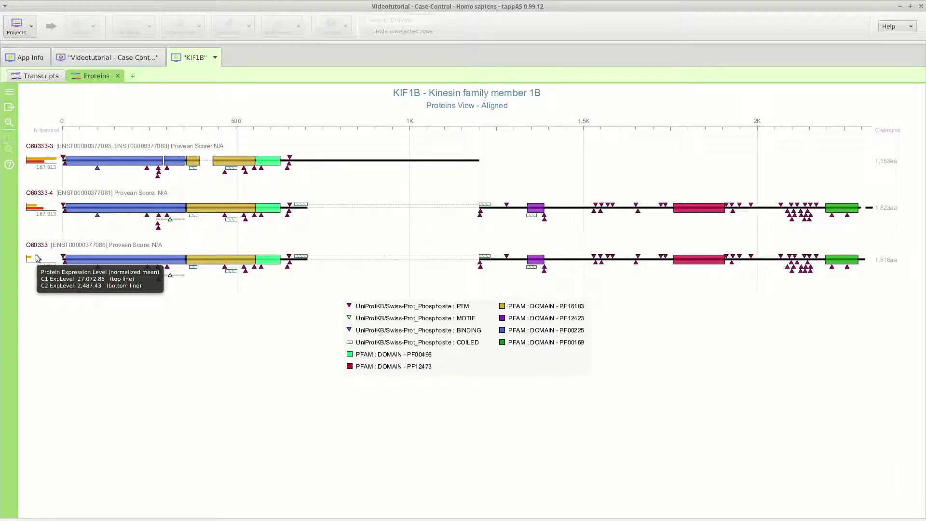
Step: Open the Genomic annotation visualization for KIF1B and check the exon positions and the image export option
{"action": "left_click", "coordinate": [130, 76]}
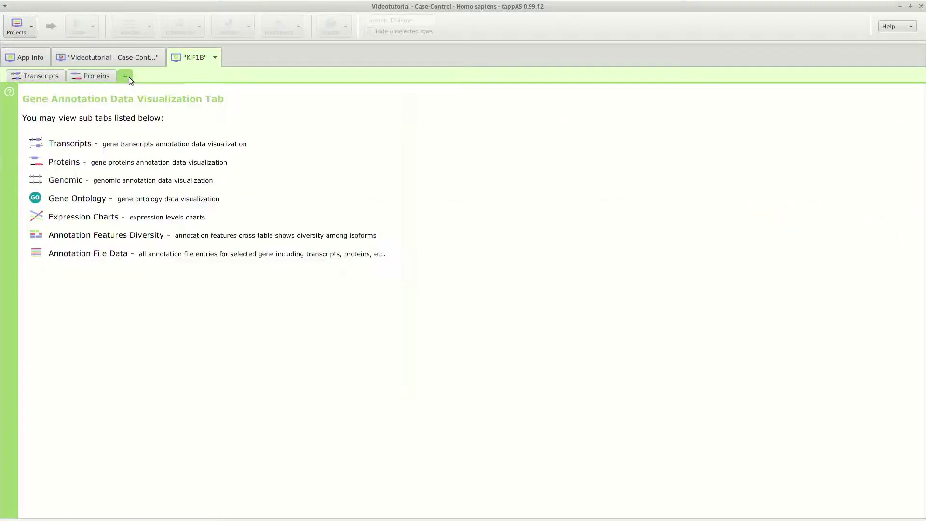
{"action": "left_click", "coordinate": [72, 182]}
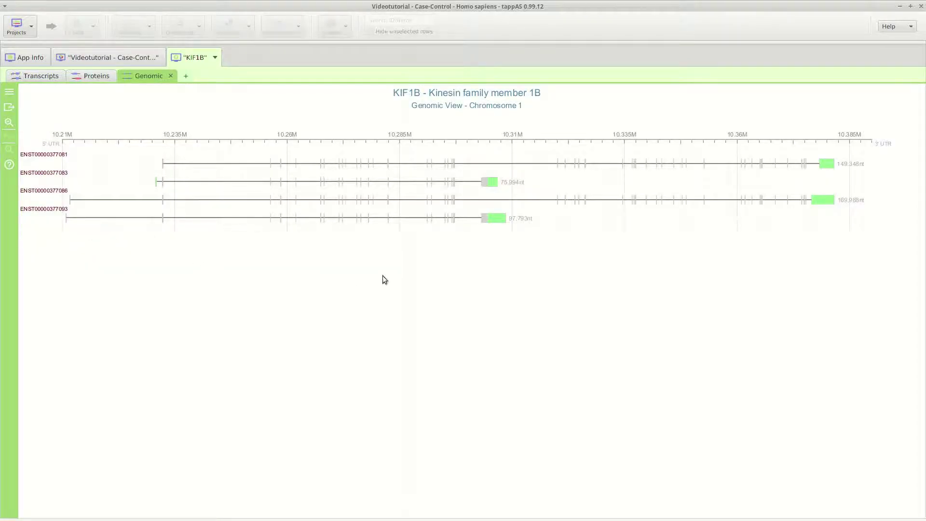
{"action": "mouse_move", "coordinate": [486, 220]}
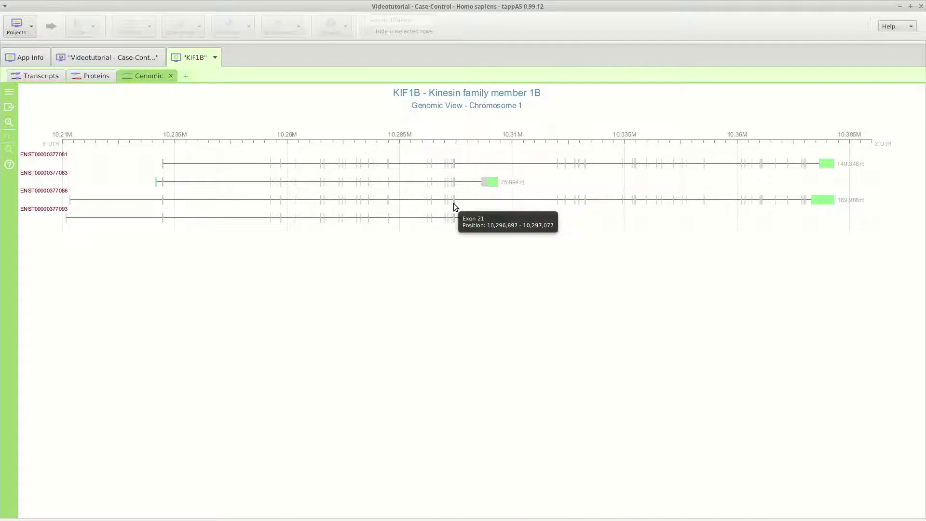
{"action": "right_click", "coordinate": [246, 175]}
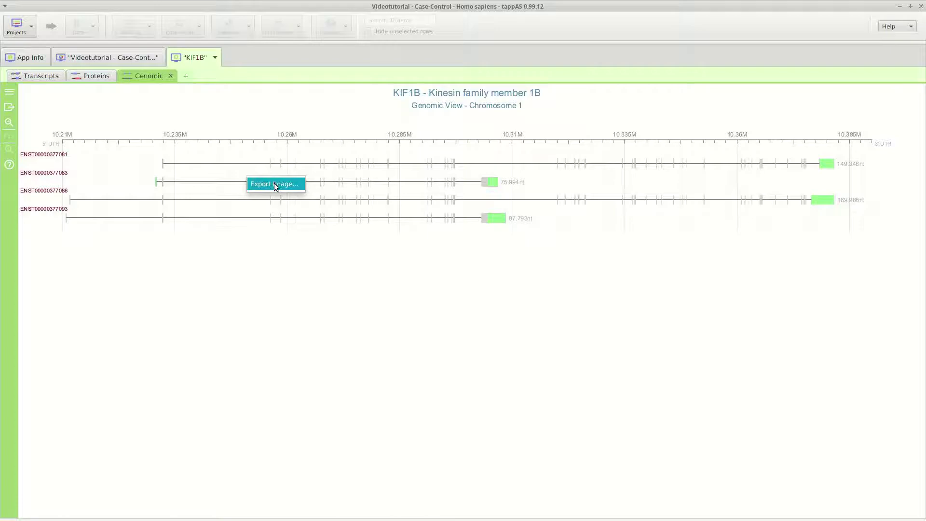
{"action": "left_click", "coordinate": [234, 185]}
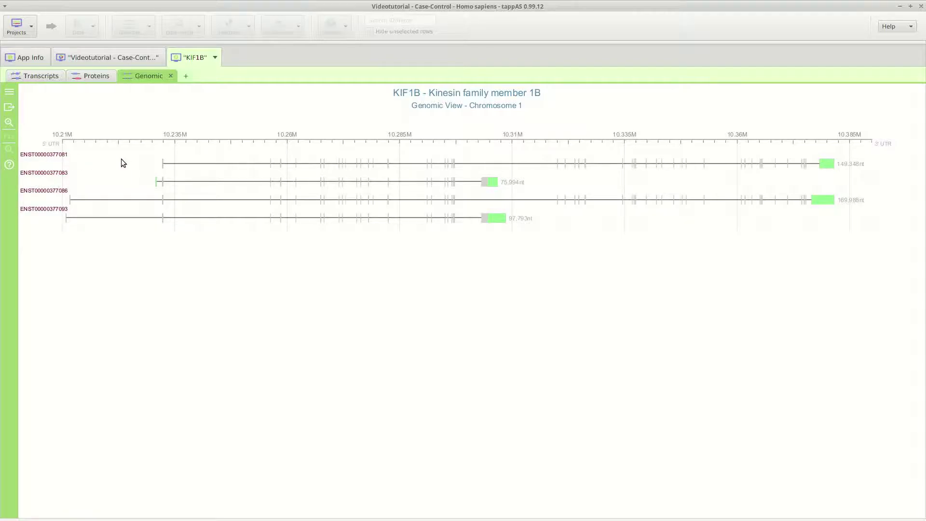
Step: Open the Gene Ontology visualization for KIF1B and view its MF graph, ending with a closer look at the CC graph
{"action": "left_click", "coordinate": [186, 76]}
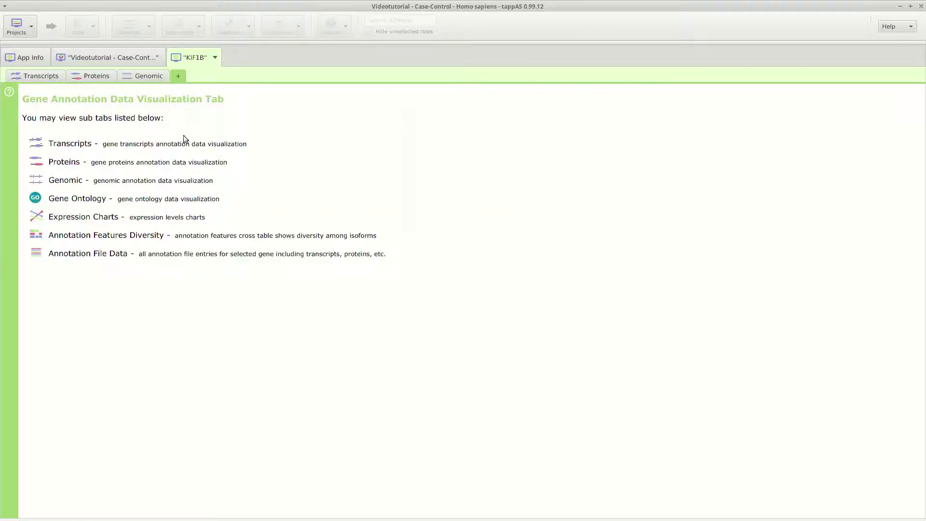
{"action": "left_click", "coordinate": [95, 201]}
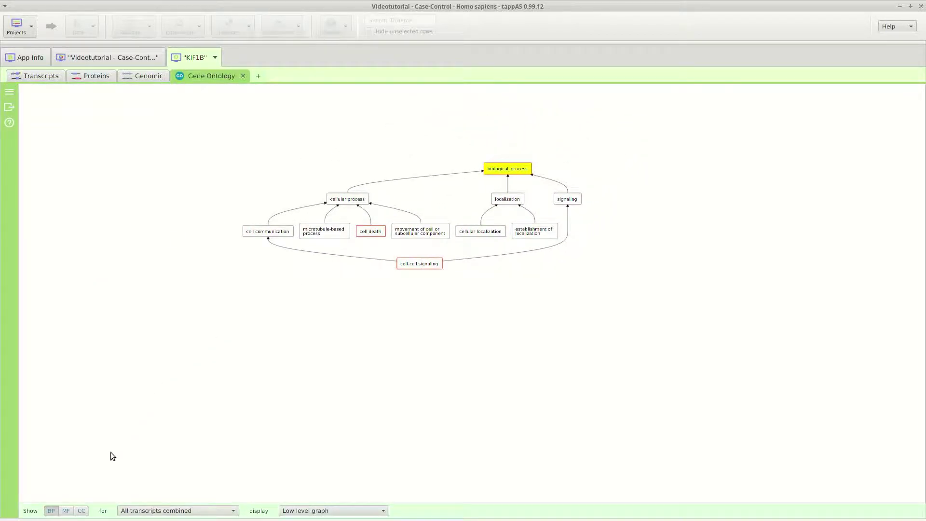
{"action": "left_click", "coordinate": [66, 512]}
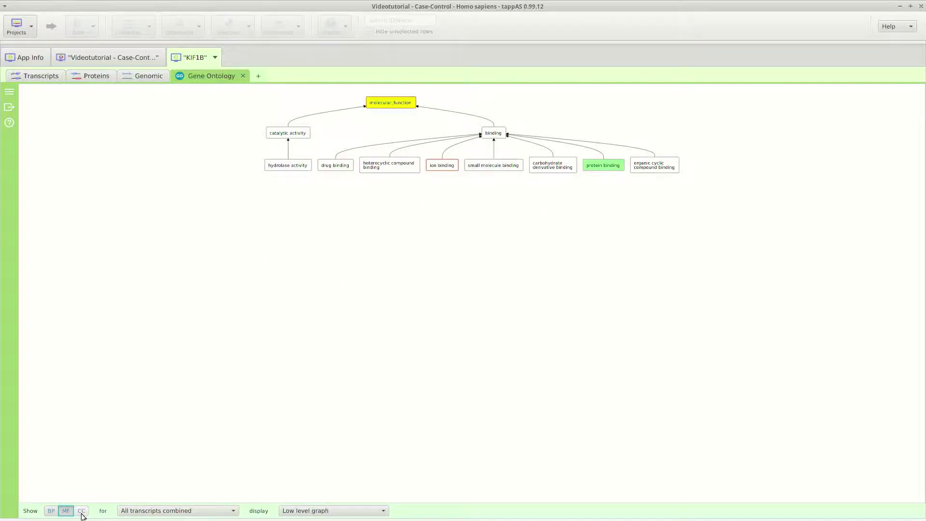
{"action": "left_click", "coordinate": [81, 512]}
{"action": "scroll", "coordinate": [342, 404], "scroll_direction": "up", "scroll_amount": 5}
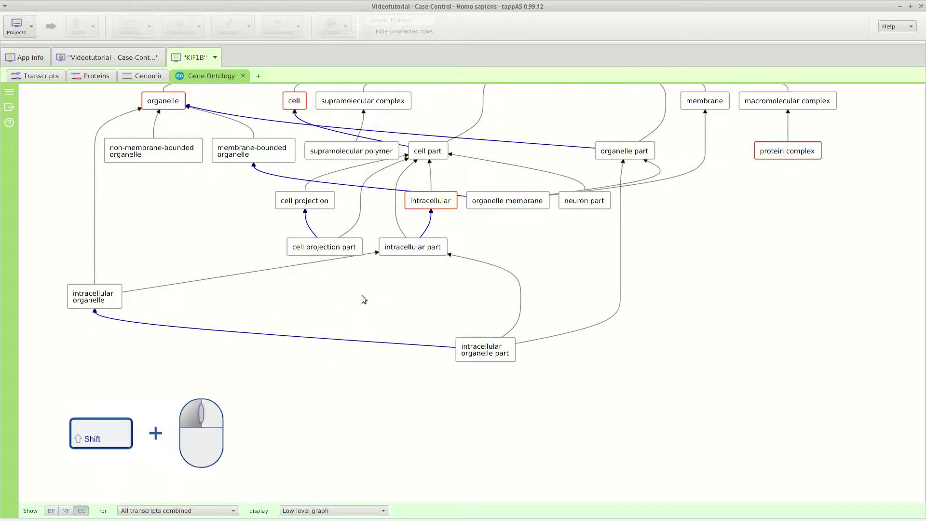
{"action": "scroll", "coordinate": [364, 299], "scroll_direction": "down", "scroll_amount": 5}
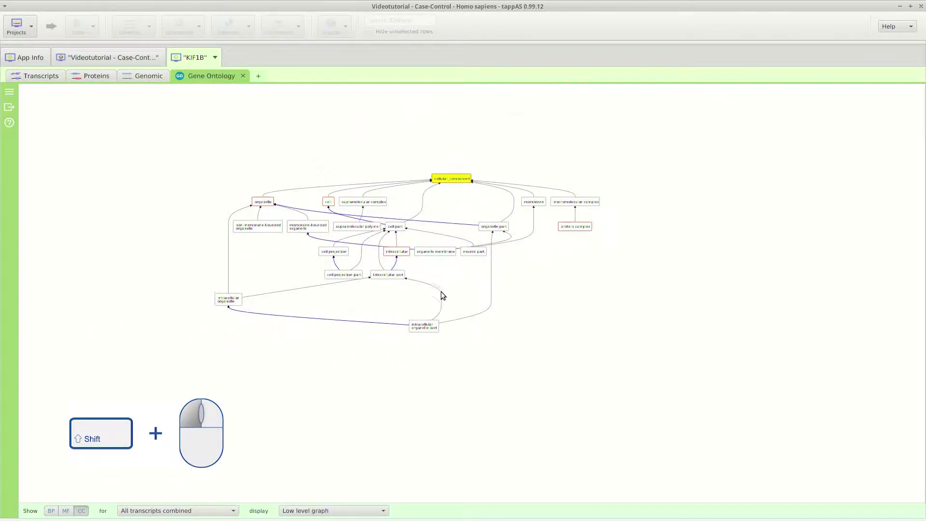
Step: Open the Expression Charts for KIF1B and check the image export option of the Transcripts Expression chart
{"action": "left_click", "coordinate": [259, 75]}
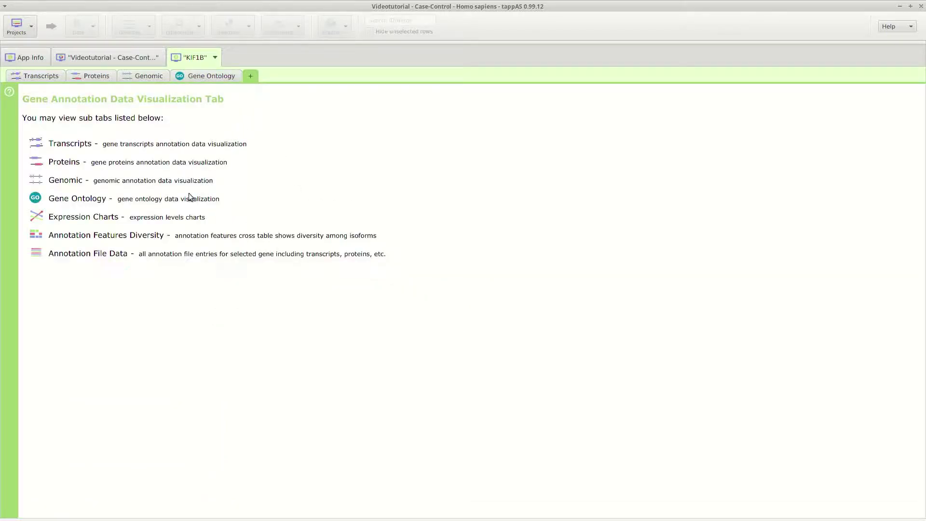
{"action": "left_click", "coordinate": [116, 222]}
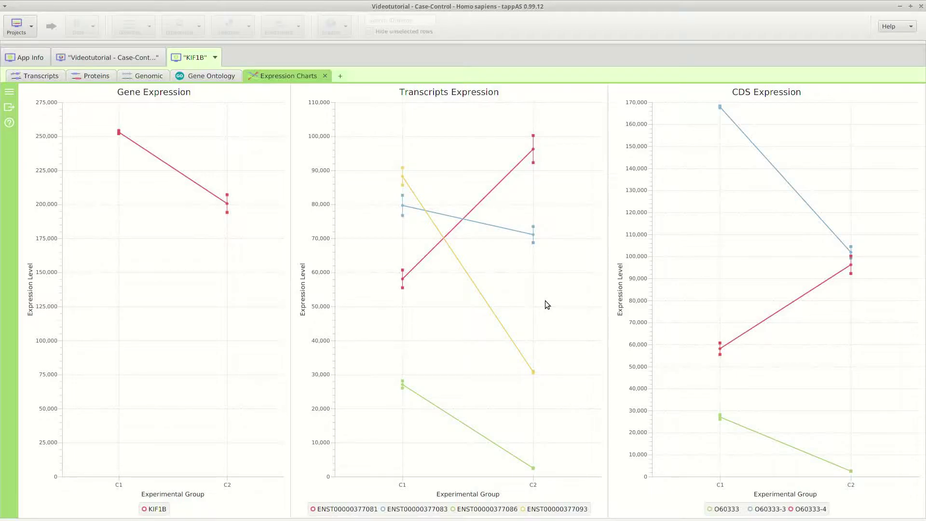
{"action": "right_click", "coordinate": [369, 236]}
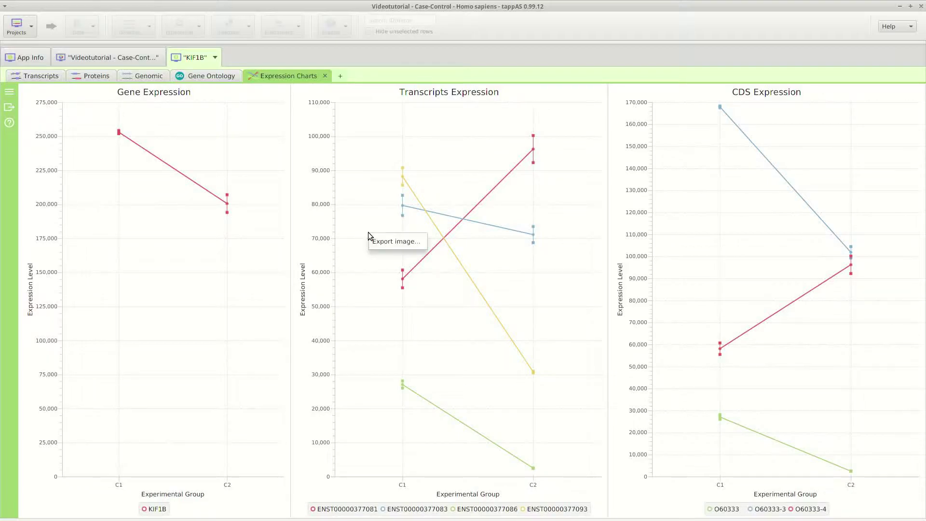
{"action": "left_click", "coordinate": [360, 223]}
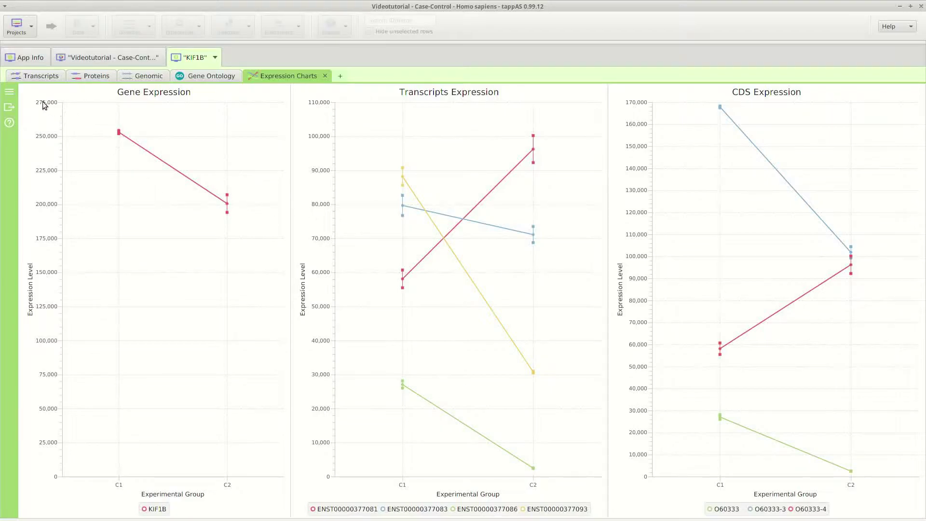
Step: Float the Expression Charts subtab in its own window, move it, and dock it back in the tab panel
{"action": "left_click", "coordinate": [9, 92]}
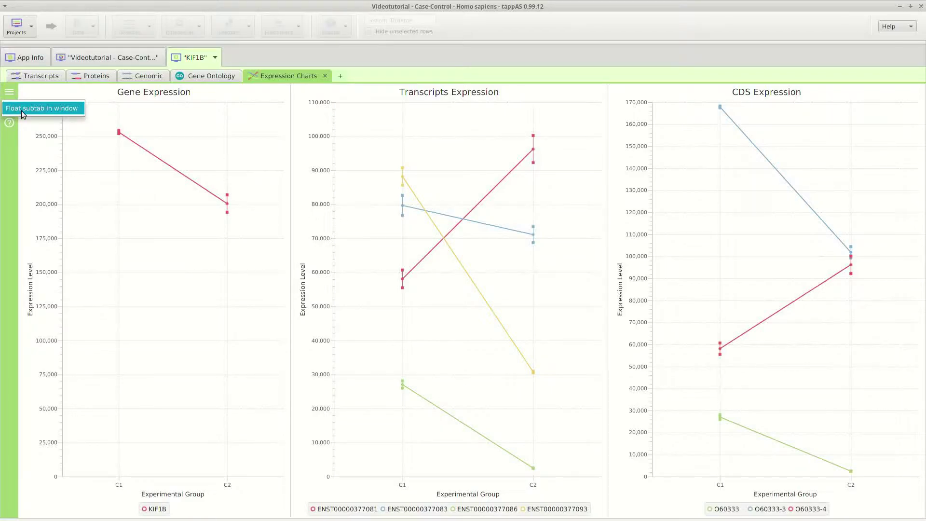
{"action": "left_click", "coordinate": [21, 111]}
{"action": "left_click_drag", "start_coordinate": [352, 182], "coordinate": [317, 164]}
{"action": "left_click", "coordinate": [238, 185]}
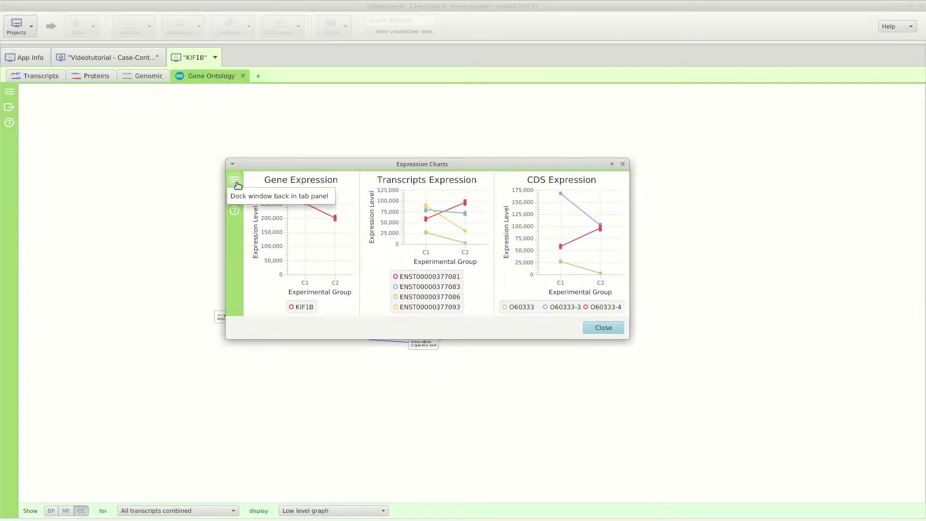
{"action": "left_click", "coordinate": [267, 199]}
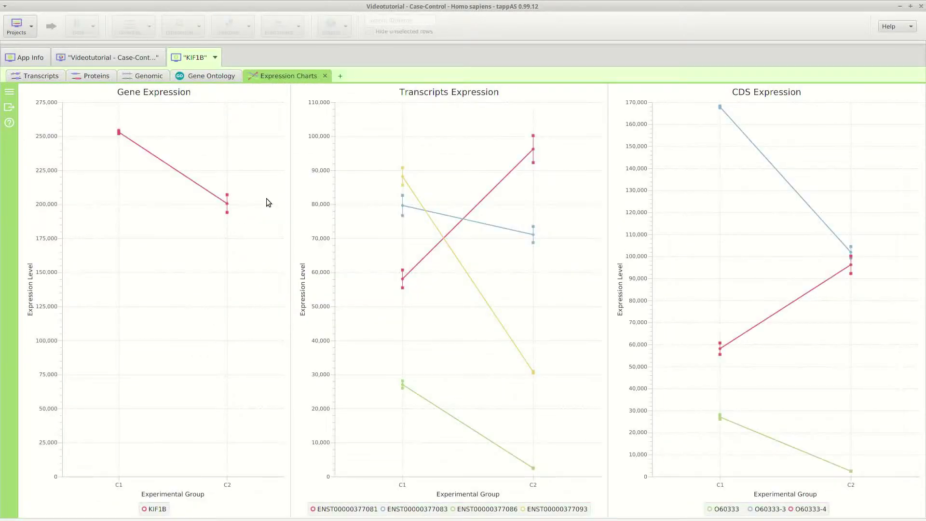
Step: Open the Annotation File Data for KIF1B and look through its exon, UTRsite, RepeatMasker, miRWalk and splice junction entries
{"action": "left_click", "coordinate": [339, 77]}
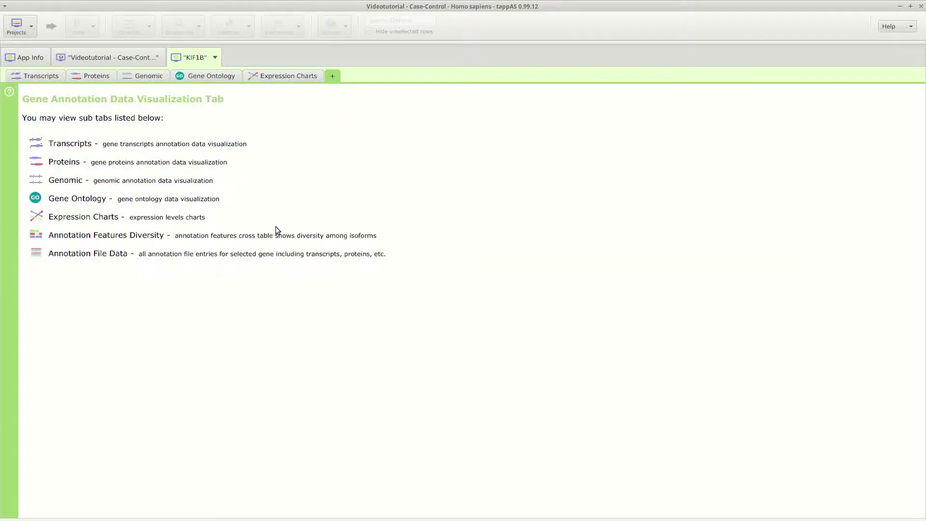
{"action": "left_click", "coordinate": [110, 256]}
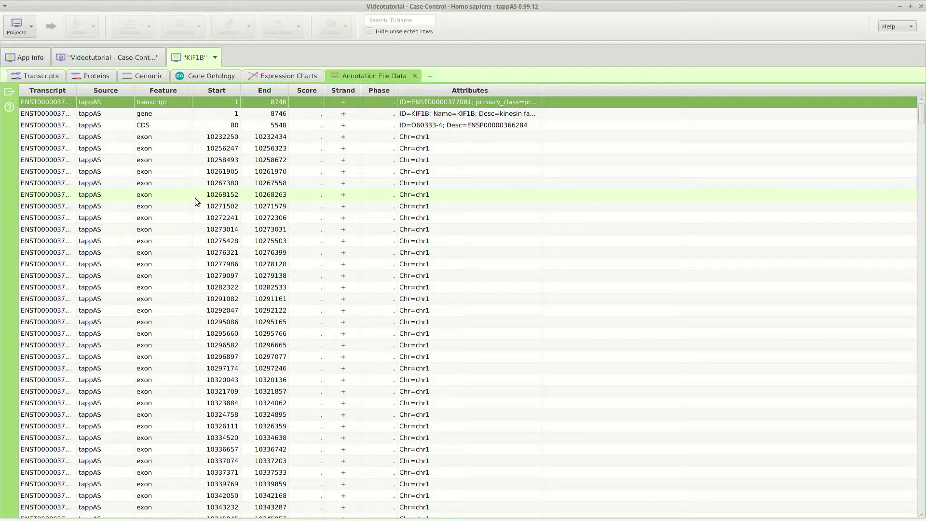
{"action": "scroll", "coordinate": [195, 197], "scroll_direction": "down", "scroll_amount": 10}
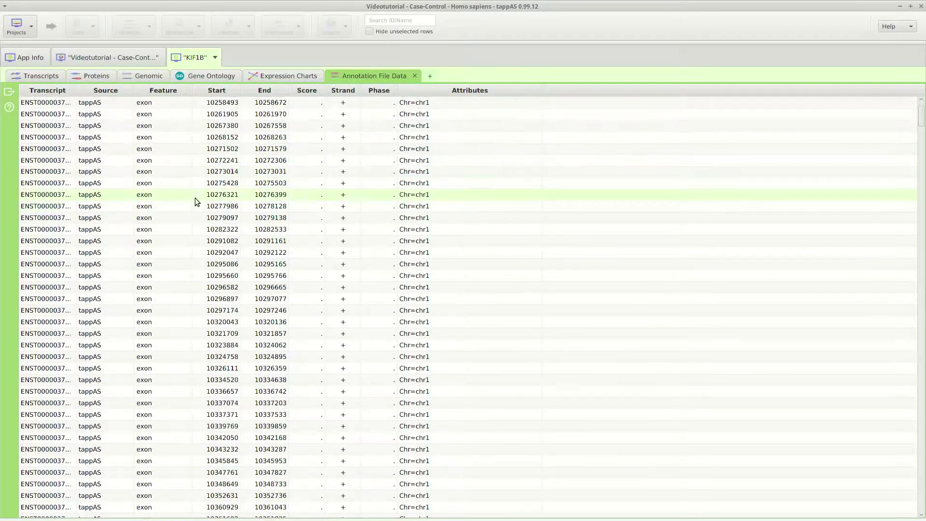
{"action": "scroll", "coordinate": [195, 201], "scroll_direction": "down", "scroll_amount": 5}
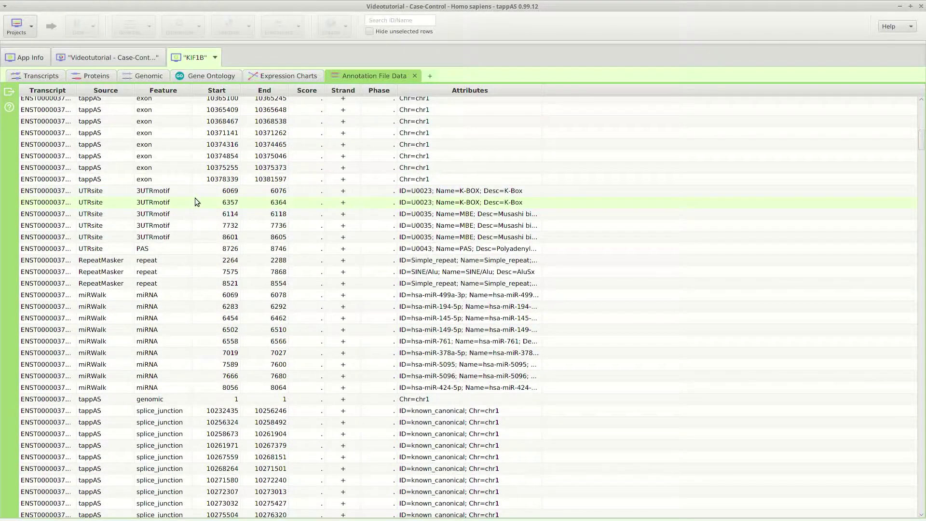
{"action": "scroll", "coordinate": [196, 201], "scroll_direction": "down", "scroll_amount": 6}
{"action": "scroll", "coordinate": [196, 201], "scroll_direction": "down", "scroll_amount": 1}
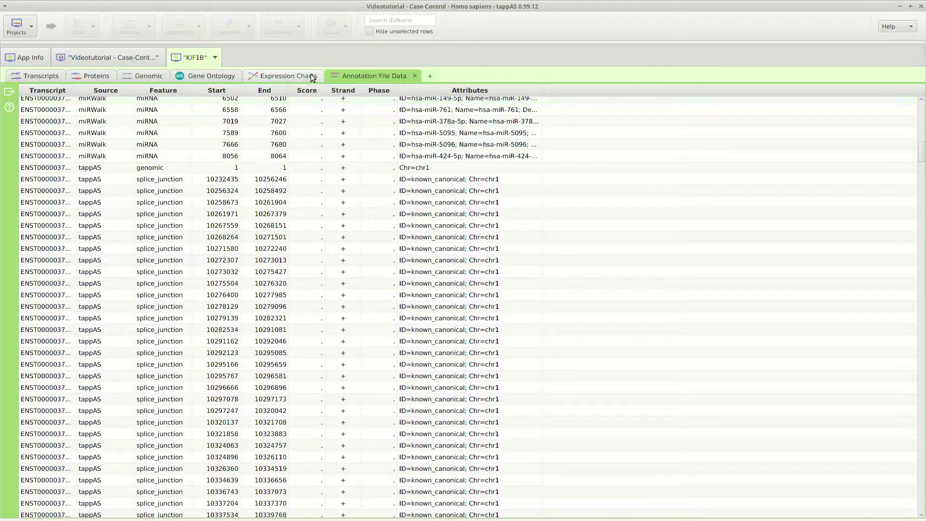
Step: Restore the upper data pane to about half the window height and open the transcripts DIU results with their results summary
{"action": "left_click_drag", "start_coordinate": [339, 50], "coordinate": [338, 283]}
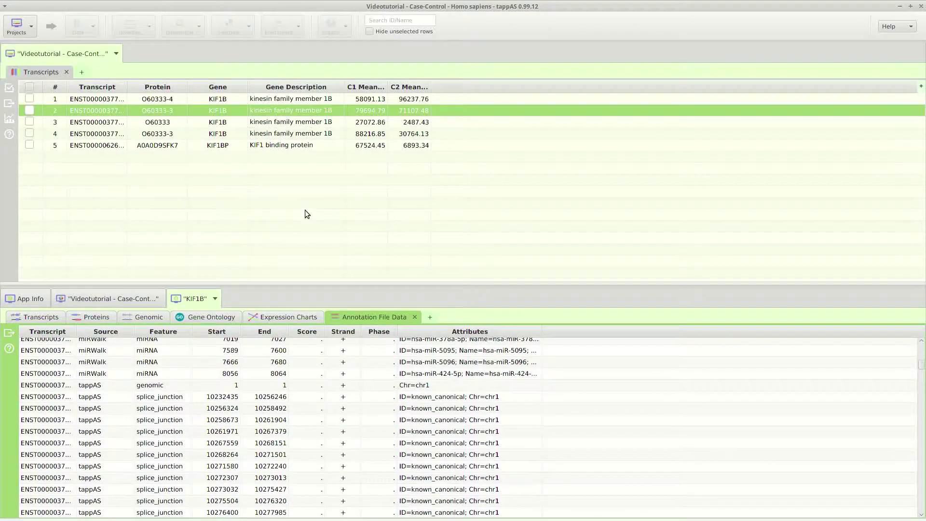
{"action": "left_click", "coordinate": [292, 203]}
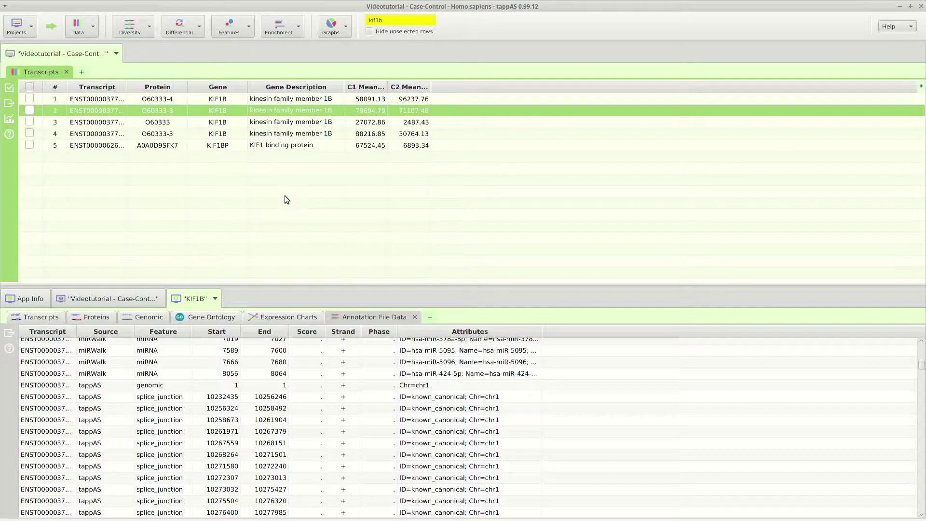
{"action": "left_click", "coordinate": [200, 29]}
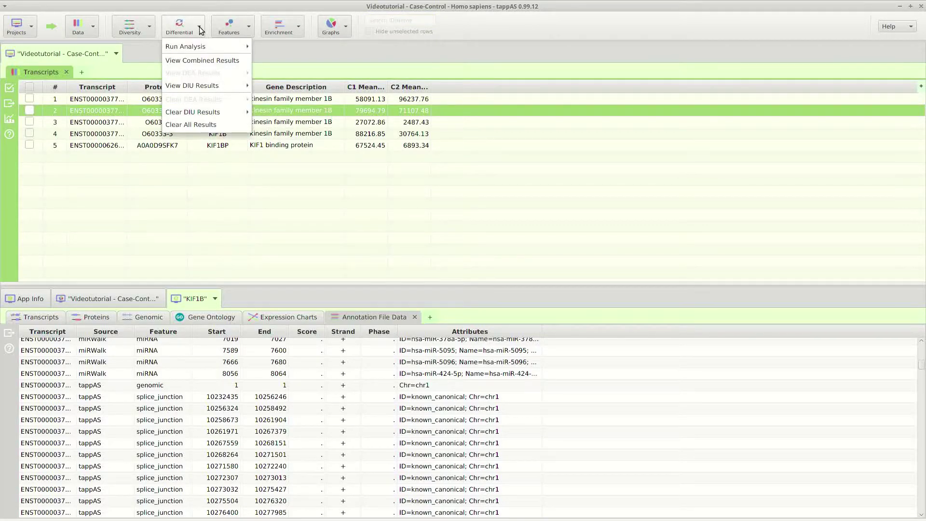
{"action": "mouse_move", "coordinate": [200, 85]}
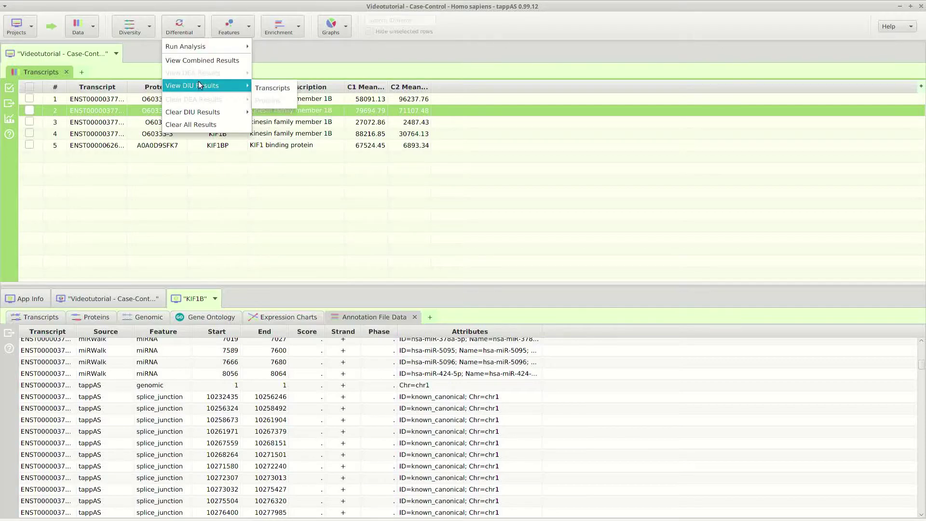
{"action": "left_click", "coordinate": [265, 88]}
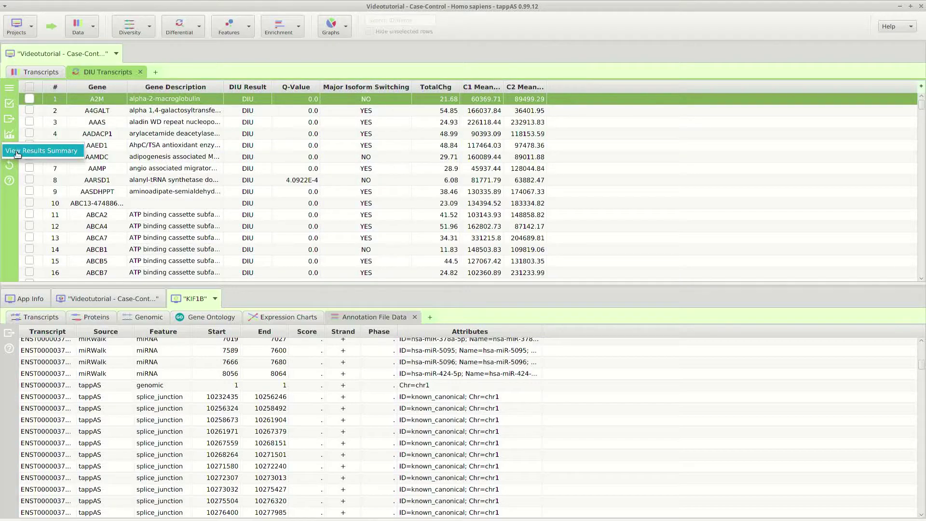
{"action": "left_click", "coordinate": [9, 137]}
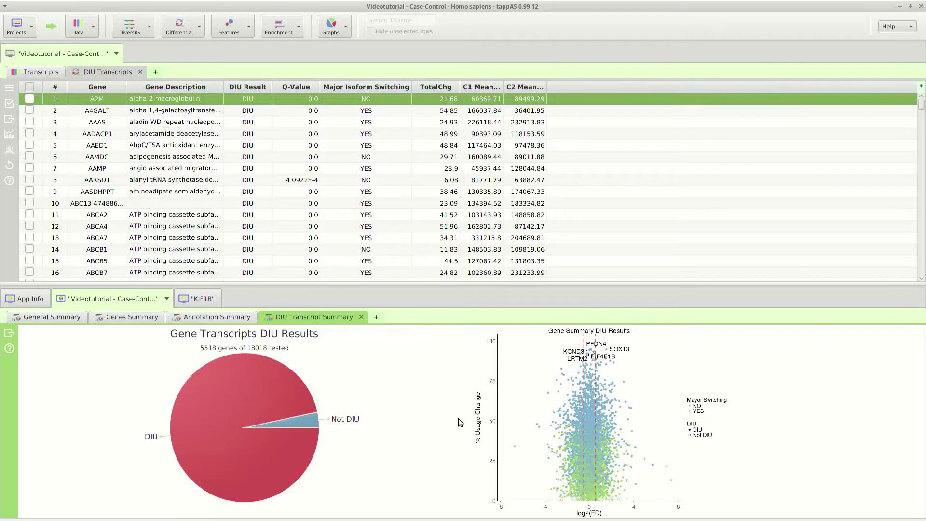